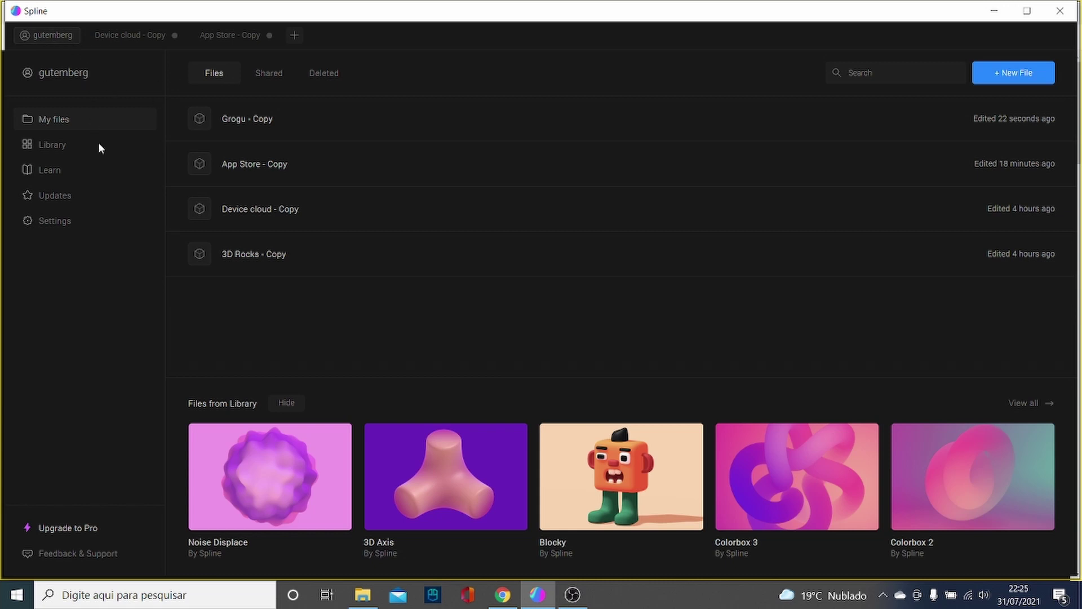
# Browse the Spline library and open a copy of the Device model scene
pyautogui.click(52, 145)
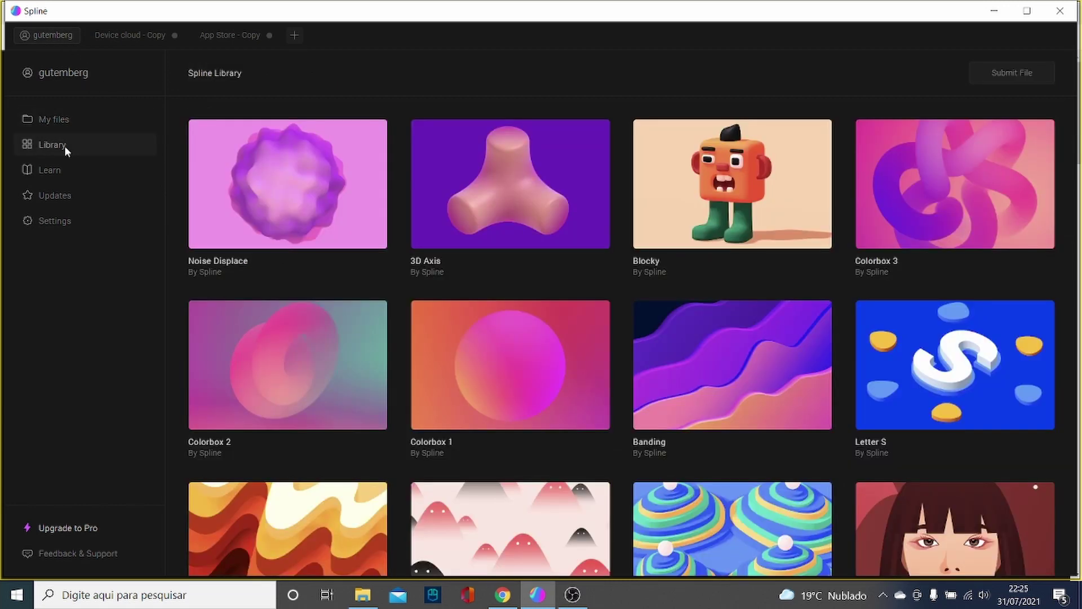
pyautogui.scroll(-14, 399, 230)
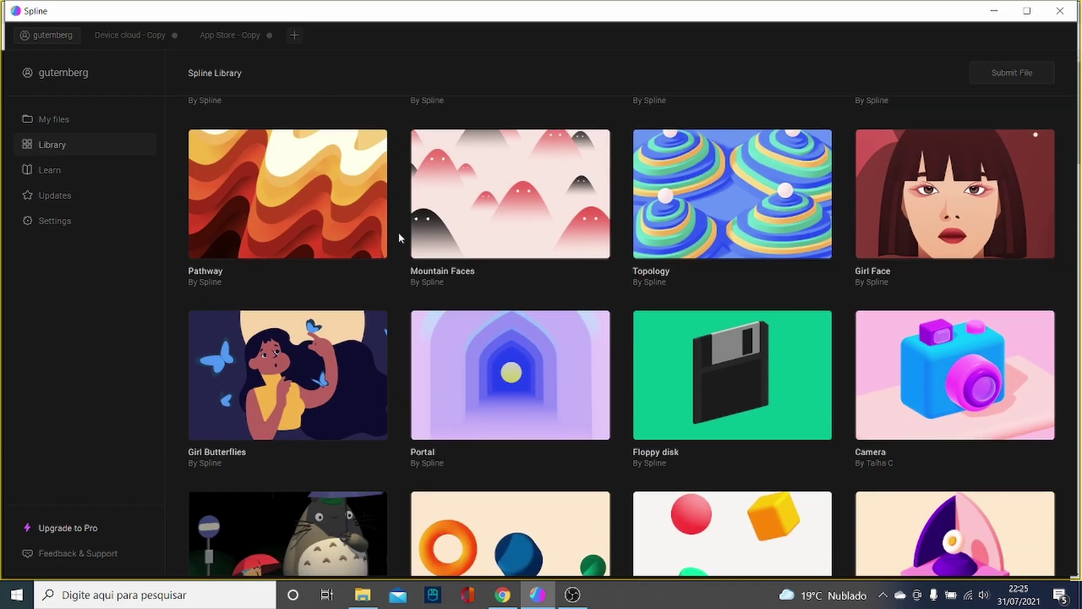
pyautogui.scroll(-3, 398, 233)
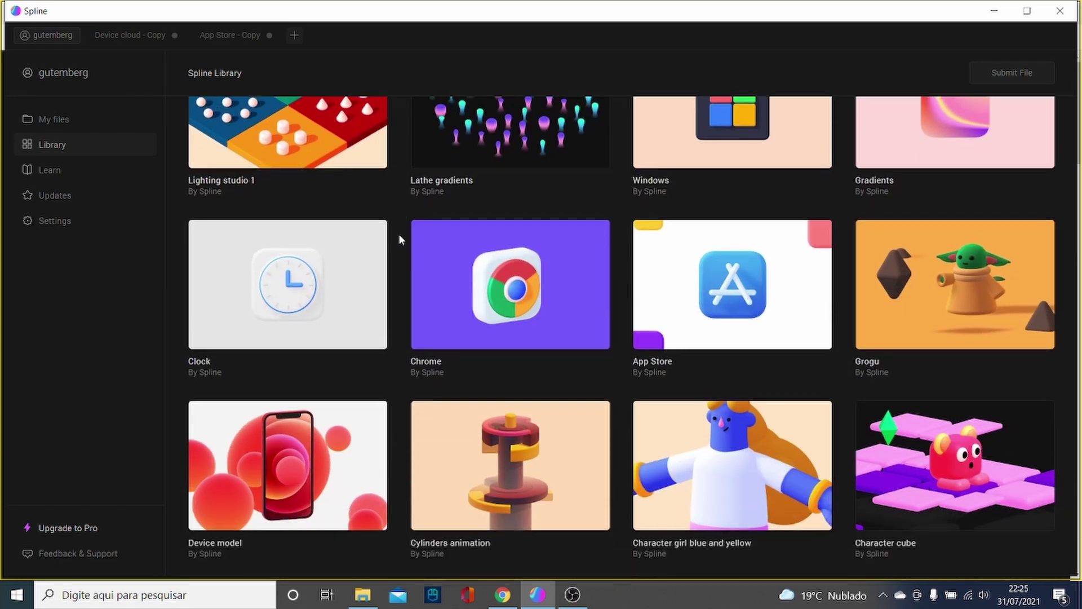
pyautogui.scroll(-2, 399, 234)
pyautogui.scroll(-3, 398, 233)
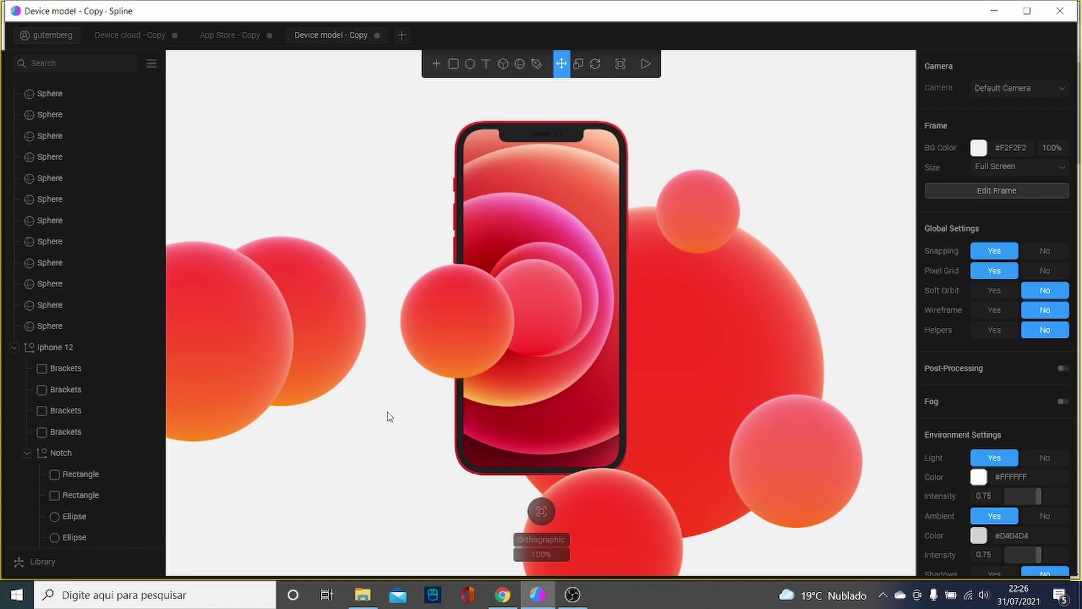
pyautogui.moveTo(389, 416)
pyautogui.mouseDown()
pyautogui.moveTo(417, 414)
pyautogui.moveTo(481, 445)
pyautogui.moveTo(375, 423)
pyautogui.mouseUp()
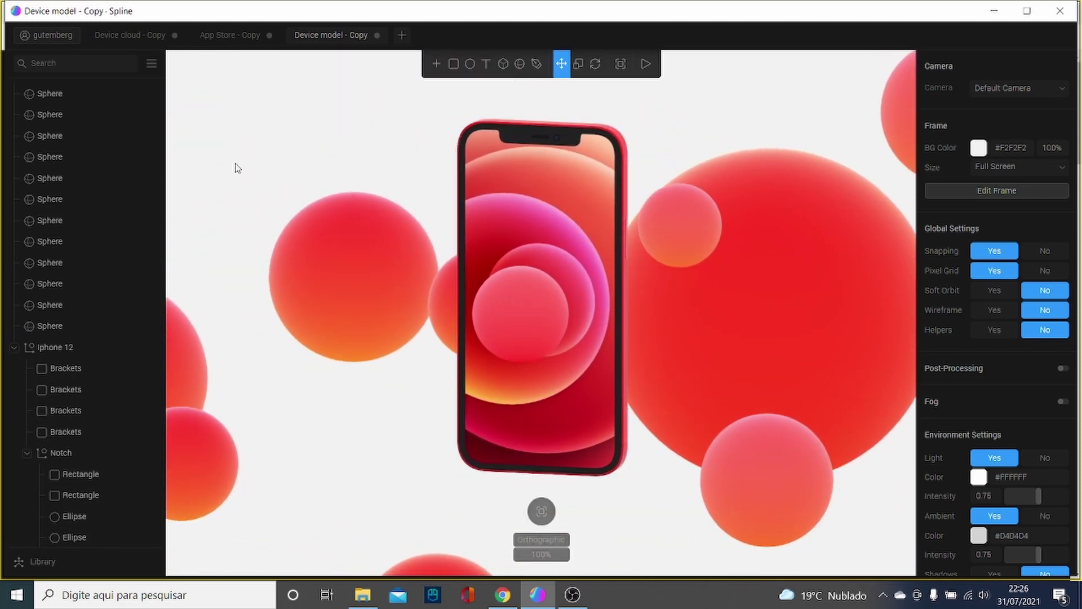
# View the Device cloud scene for comparison, and examine the sphere and Iphone 12 objects in the Device model scene
pyautogui.click(114, 41)
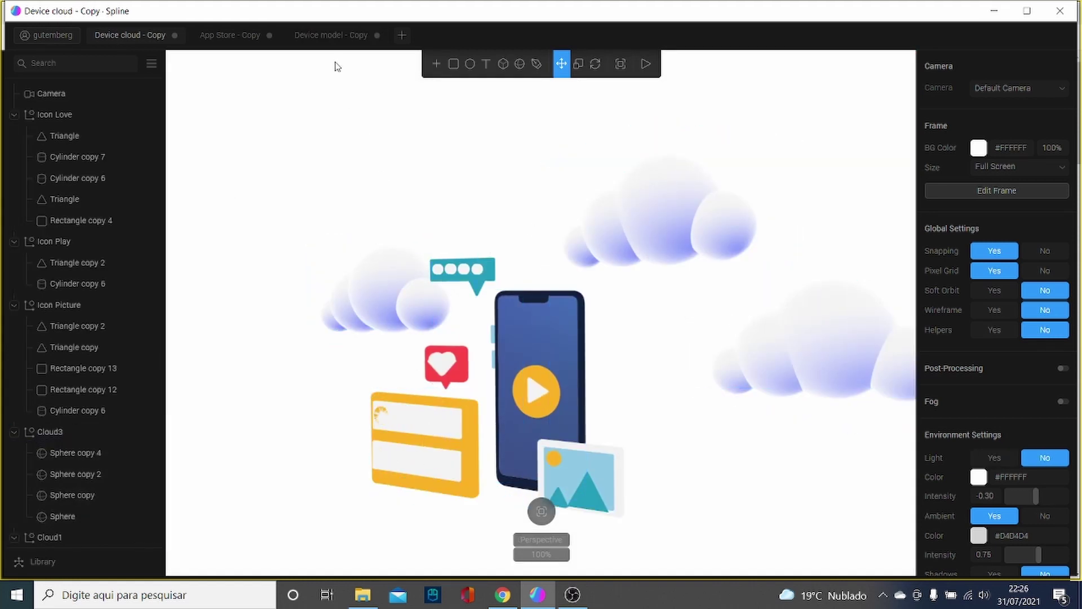
pyautogui.click(333, 36)
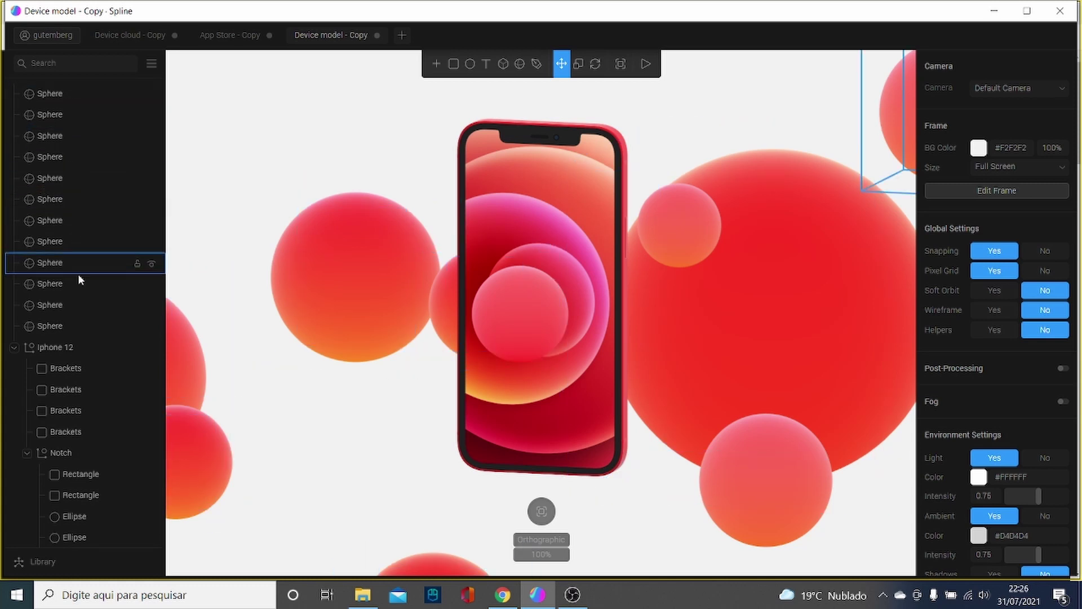
pyautogui.scroll(-3, 81, 282)
pyautogui.scroll(-6, 83, 265)
pyautogui.scroll(9, 83, 215)
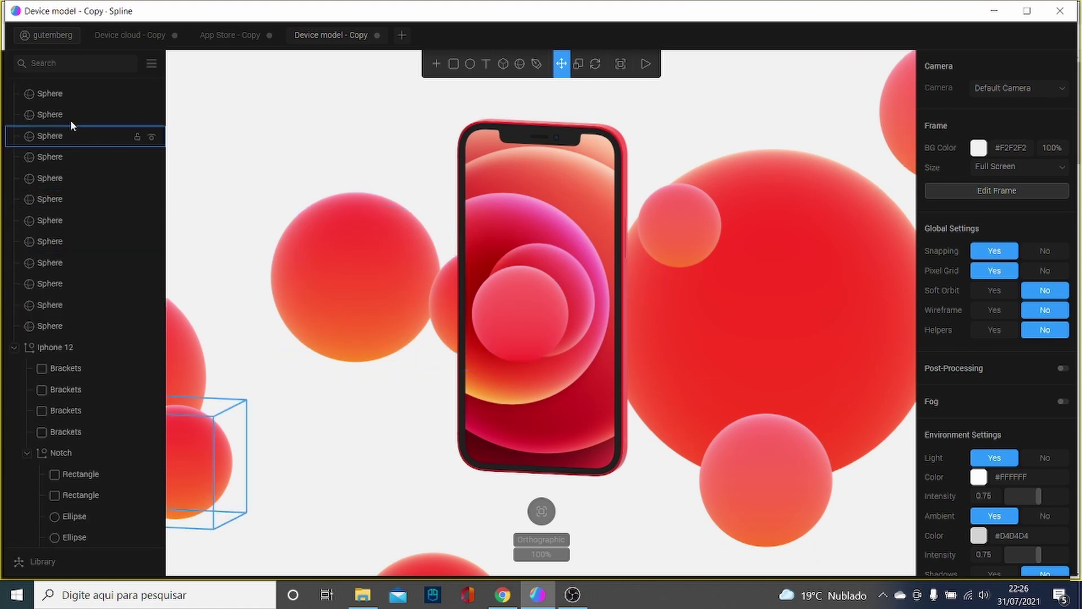
pyautogui.click(62, 204)
pyautogui.click(56, 242)
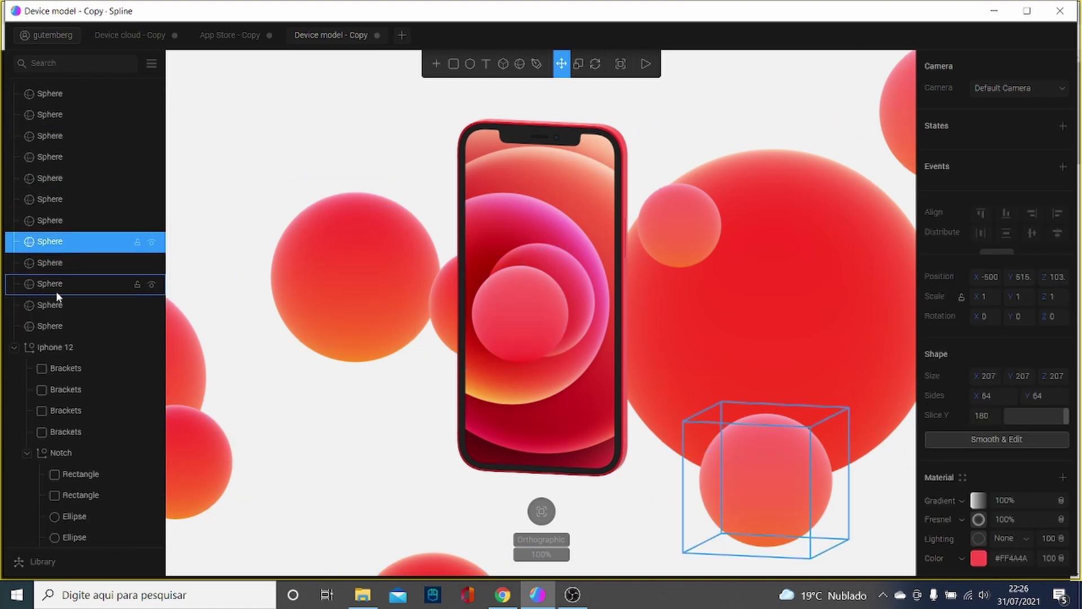
pyautogui.click(62, 286)
pyautogui.scroll(-2, 79, 310)
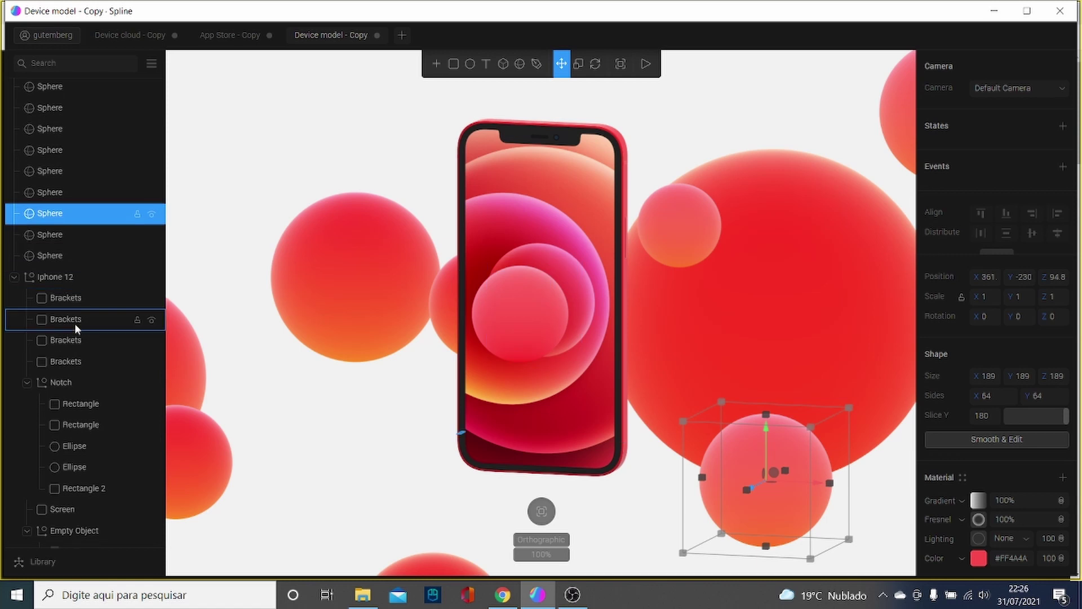
pyautogui.click(75, 279)
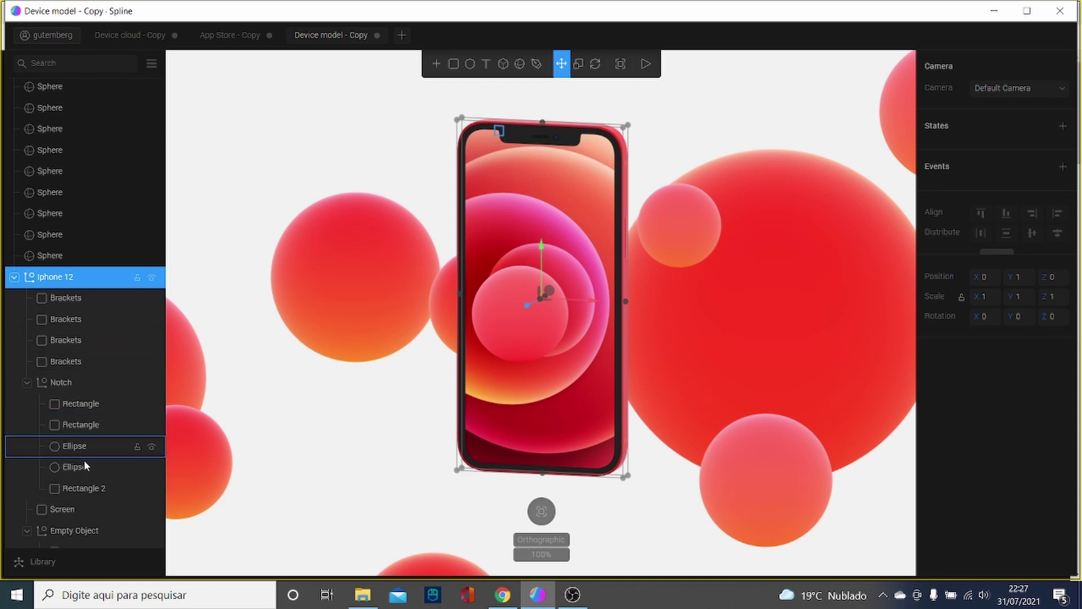
pyautogui.scroll(-2, 84, 457)
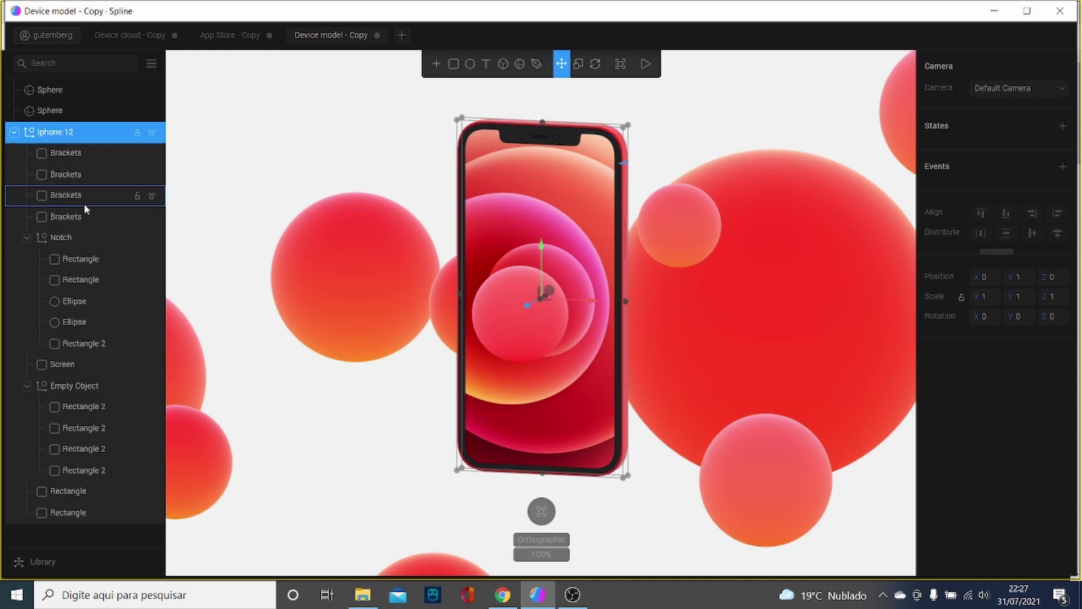
pyautogui.click(320, 137)
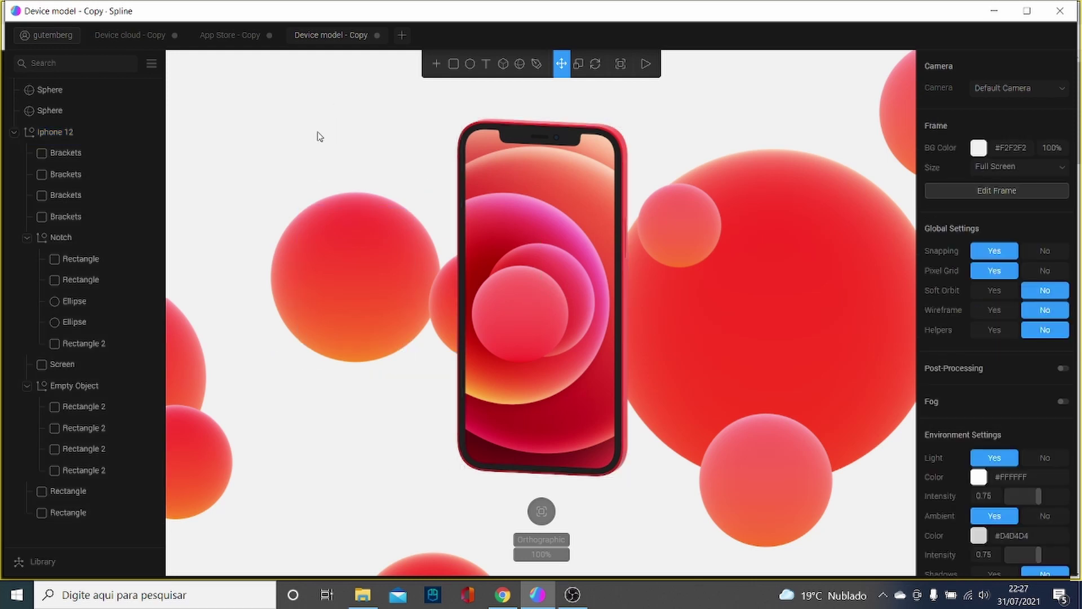
# Add a state to the large sphere just left of the phone and raise the sphere to Y about 11.5 in that state
pyautogui.click(343, 253)
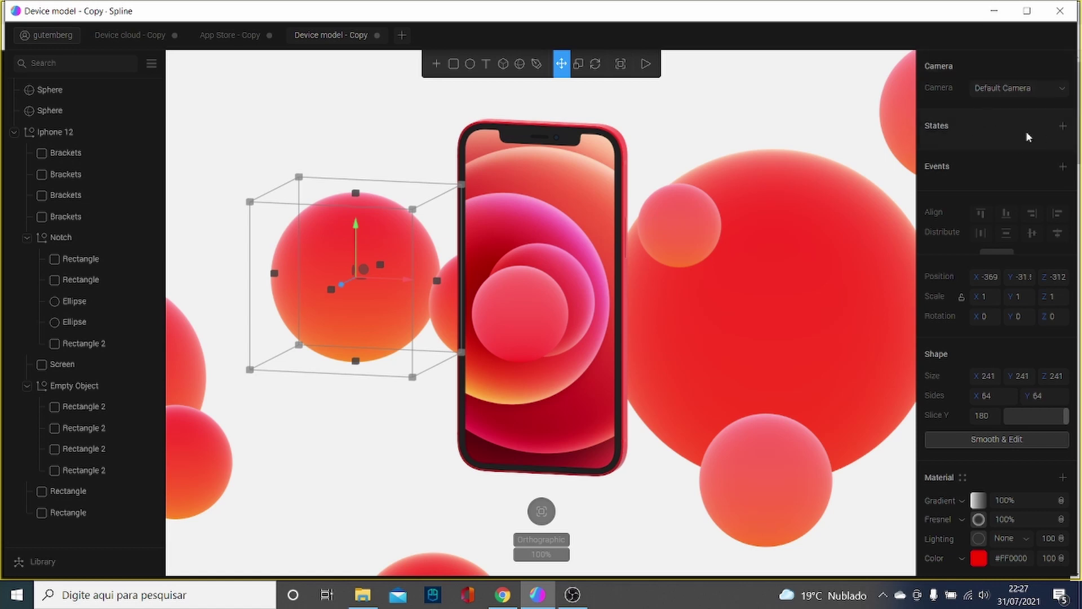
pyautogui.click(1064, 126)
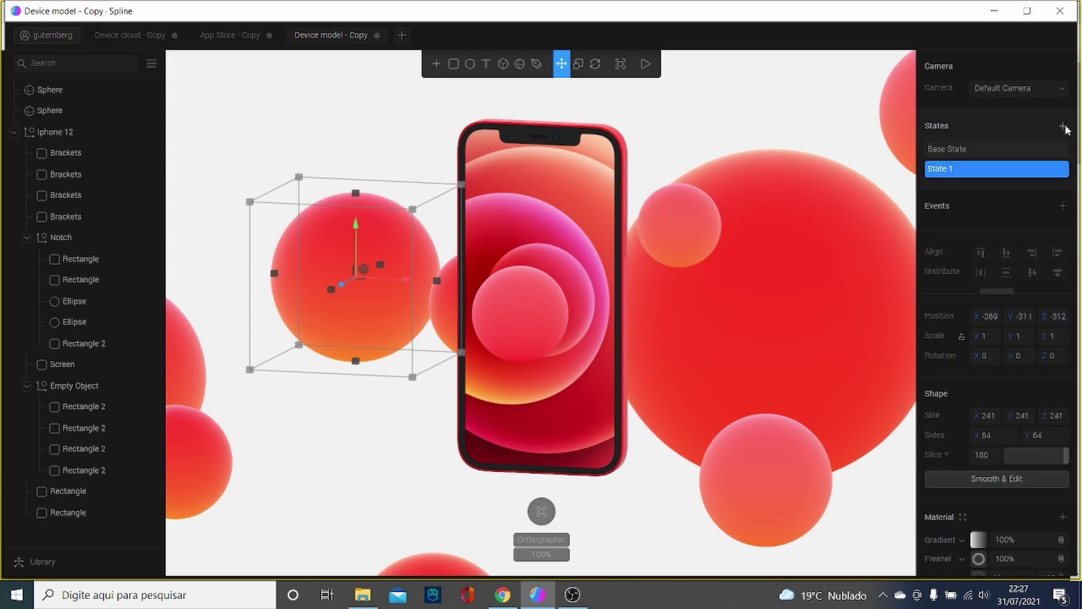
pyautogui.click(961, 150)
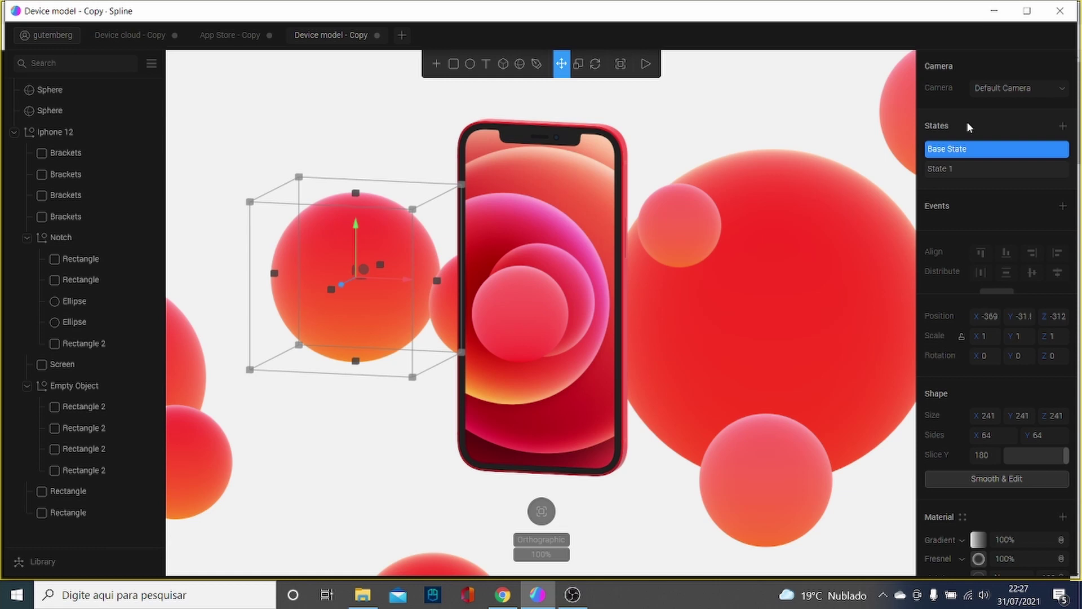
pyautogui.click(960, 172)
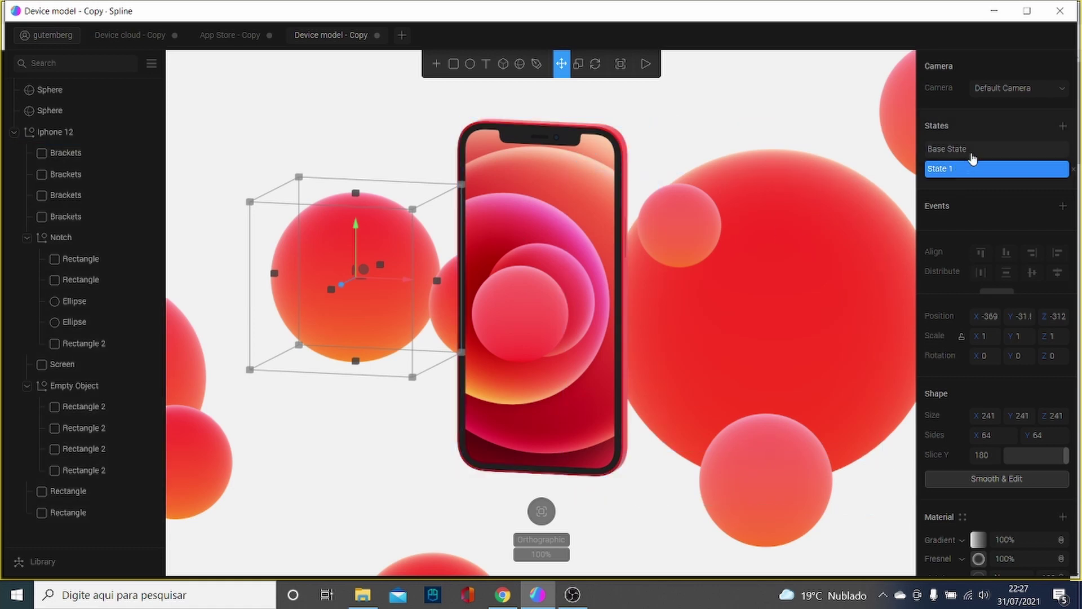
pyautogui.click(972, 151)
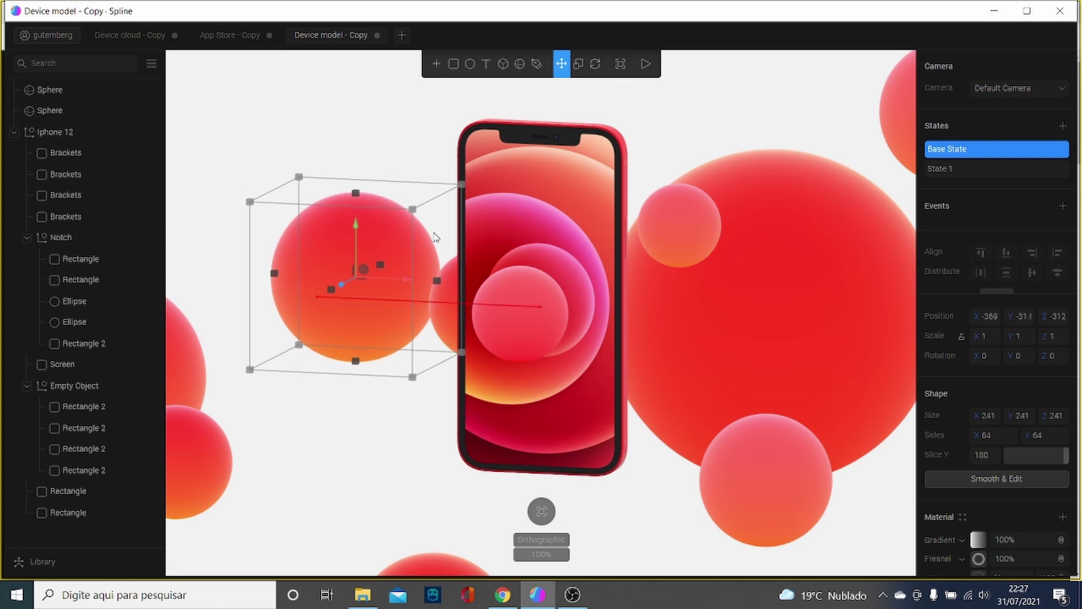
pyautogui.click(987, 169)
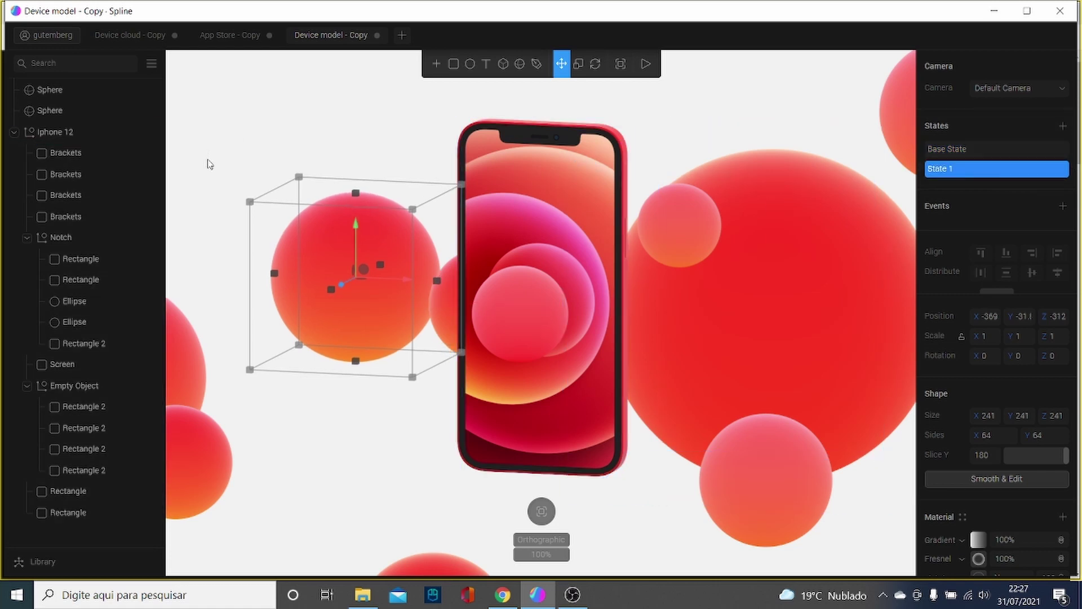
pyautogui.moveTo(356, 227); pyautogui.dragTo(354, 196)
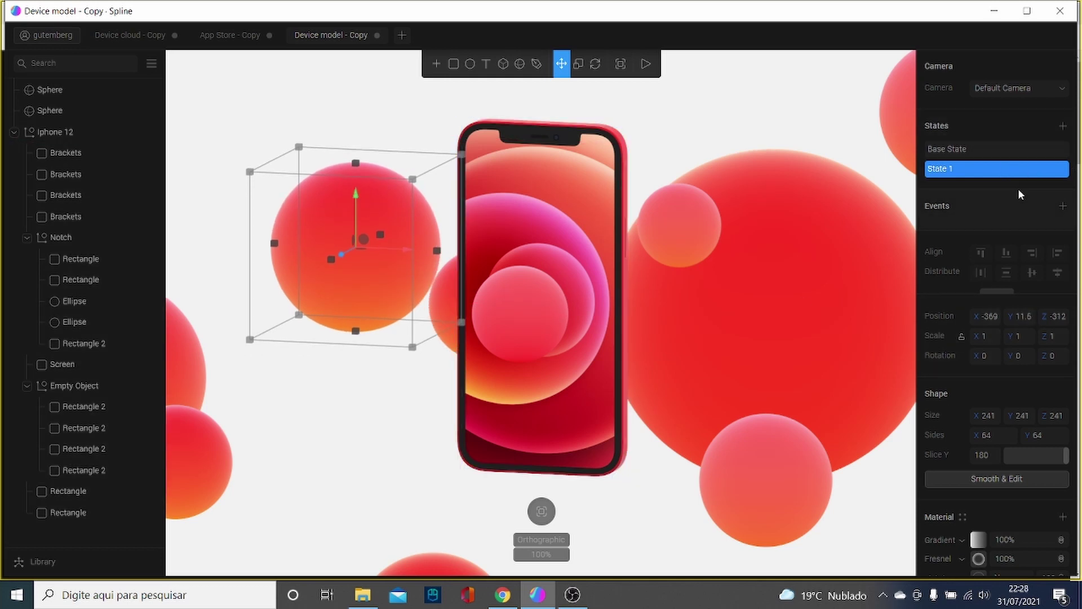
# Add a Start event to the sphere with a 5-second duration and Cycle and Repeat enabled, and preview the animation
pyautogui.click(1064, 207)
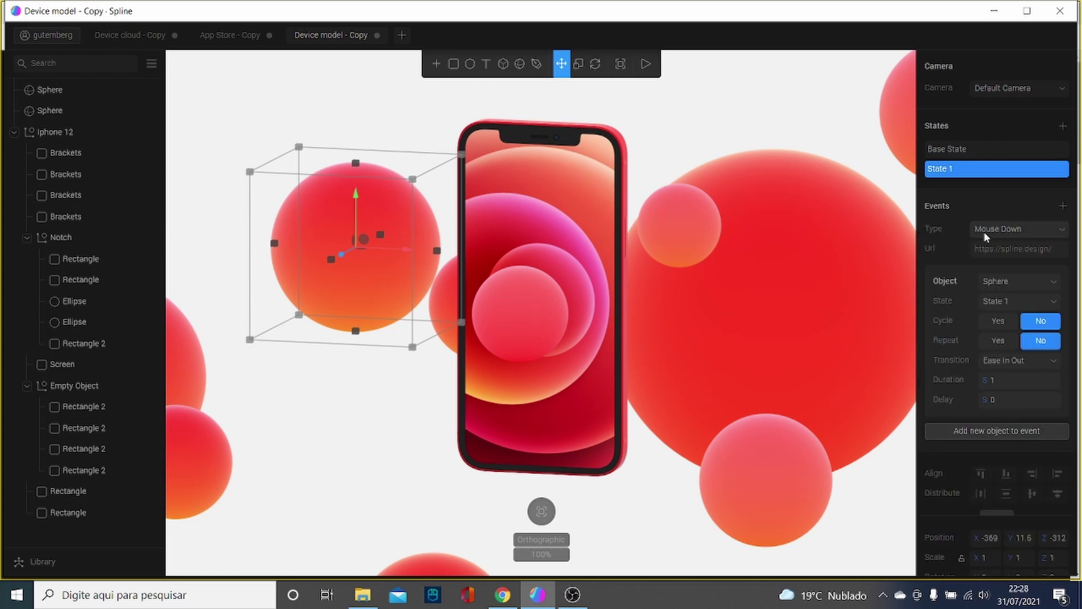
pyautogui.click(1010, 230)
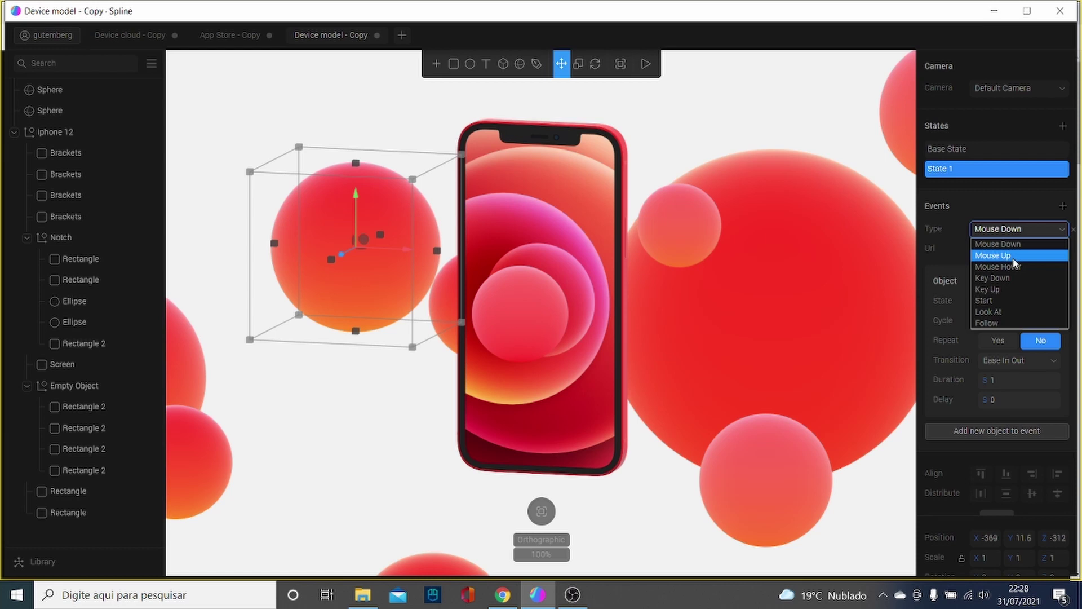
pyautogui.click(1001, 300)
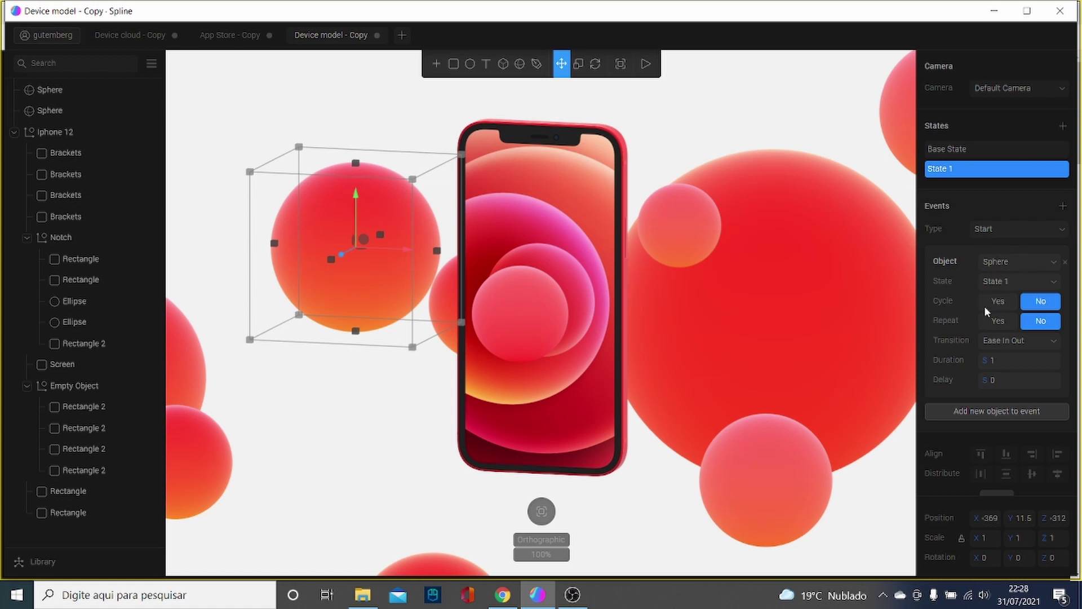
pyautogui.click(1001, 361)
pyautogui.write('6')
pyautogui.click(954, 352)
pyautogui.click(999, 301)
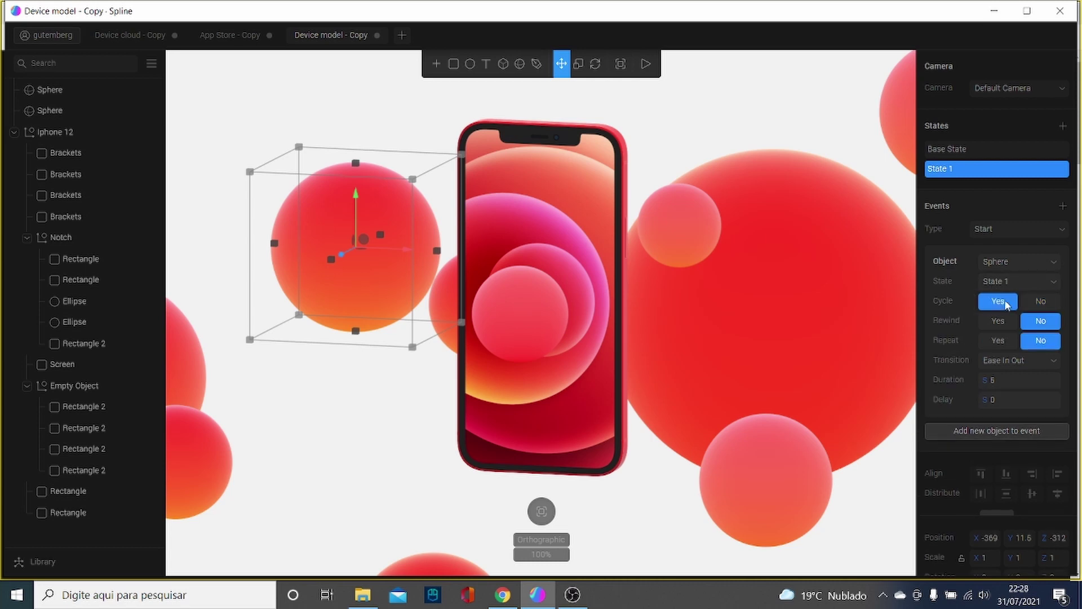
pyautogui.click(999, 341)
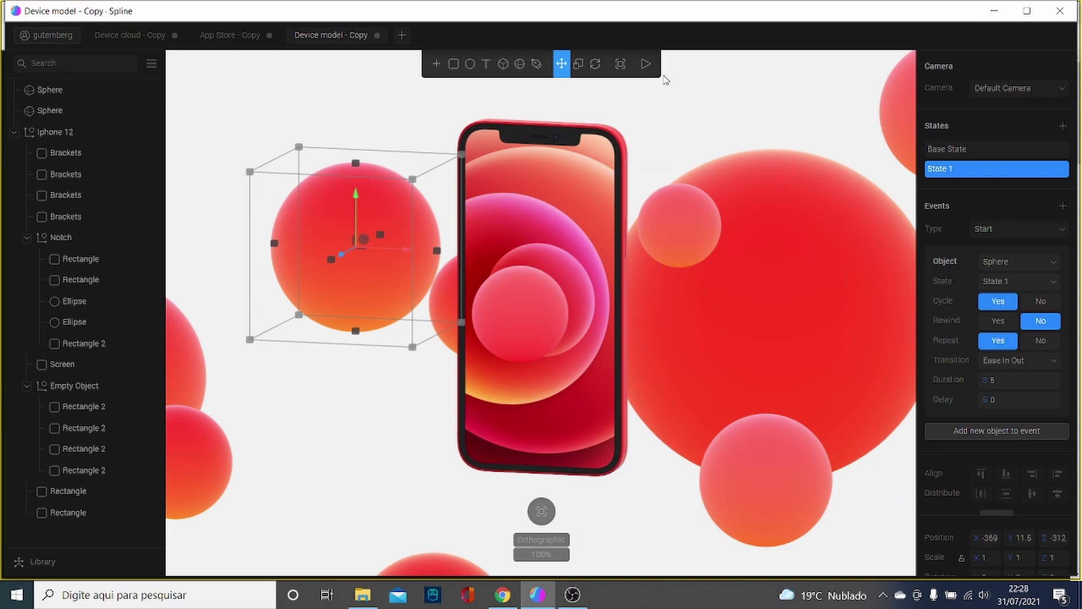
pyautogui.click(647, 64)
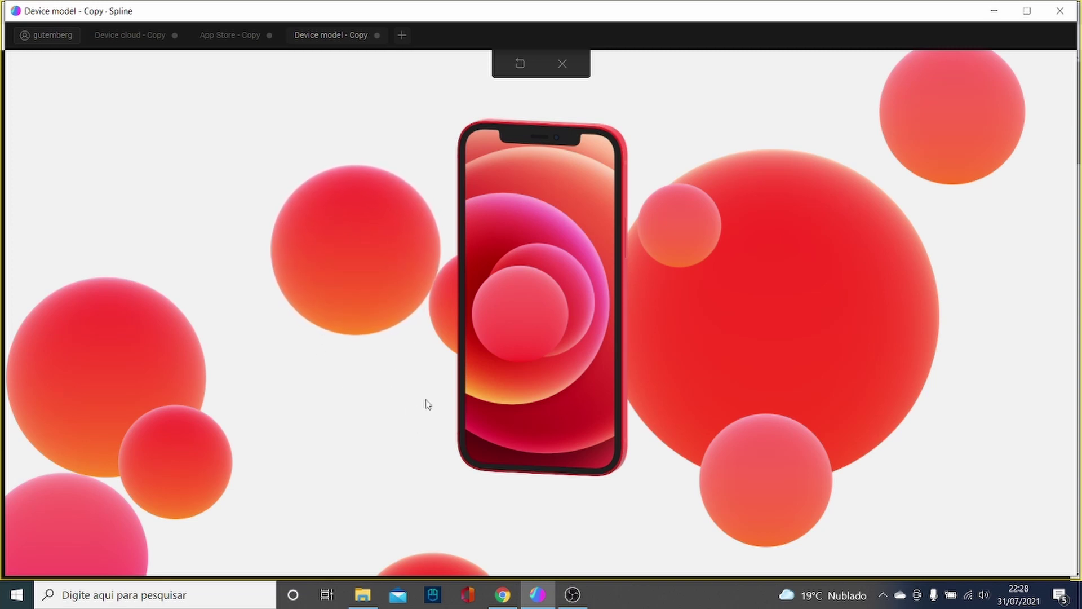
pyautogui.click(563, 63)
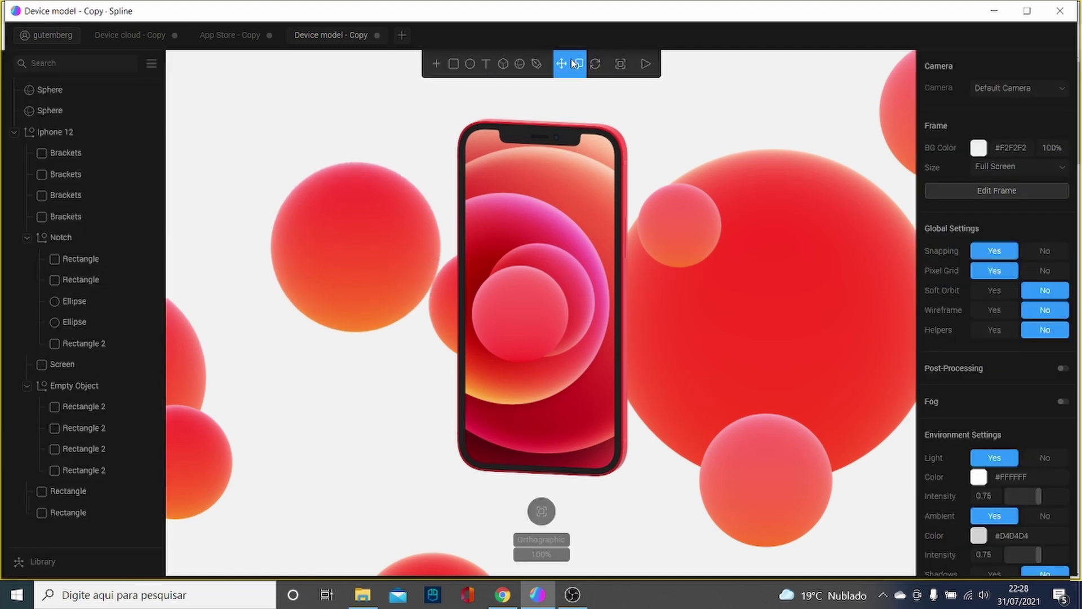
# Add a state to the pink sphere at the phone's lower right and move its Base State along Z to about 1216
pyautogui.click(789, 526)
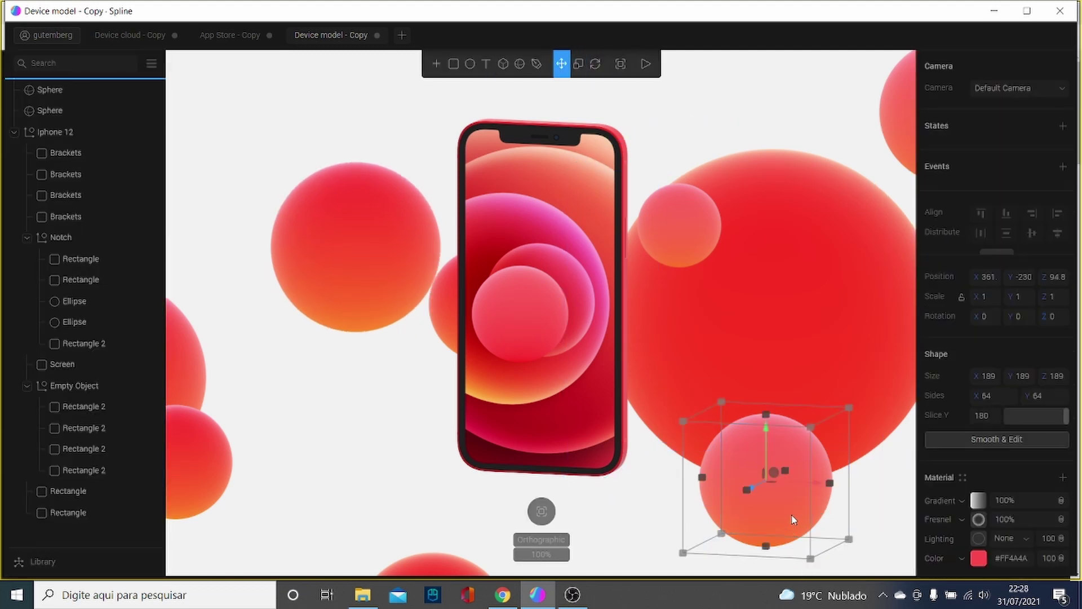
pyautogui.click(1063, 125)
pyautogui.click(1019, 150)
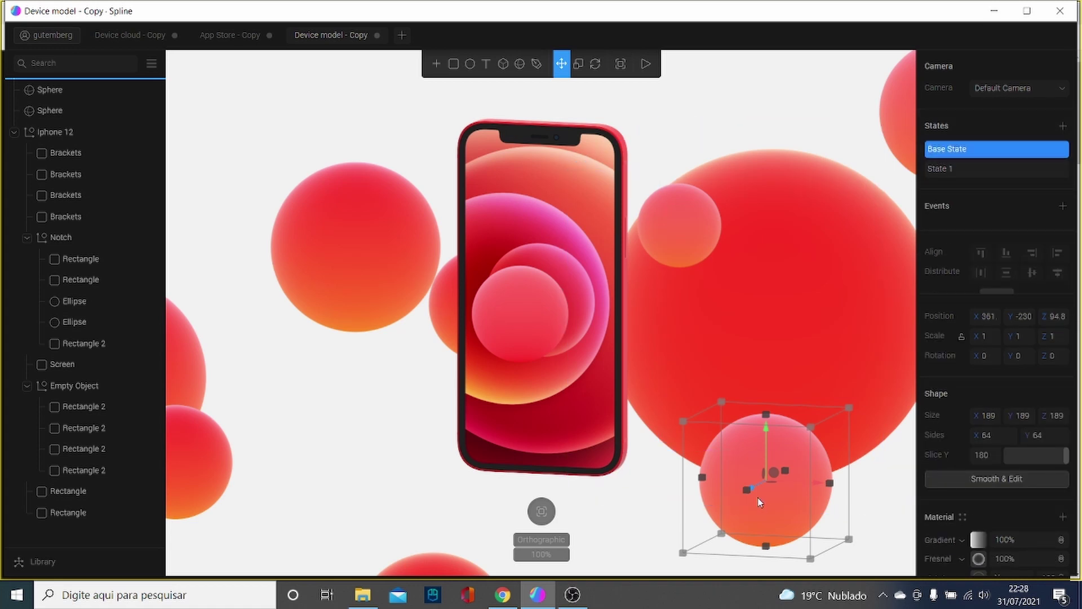
pyautogui.moveTo(745, 488); pyautogui.dragTo(501, 557)
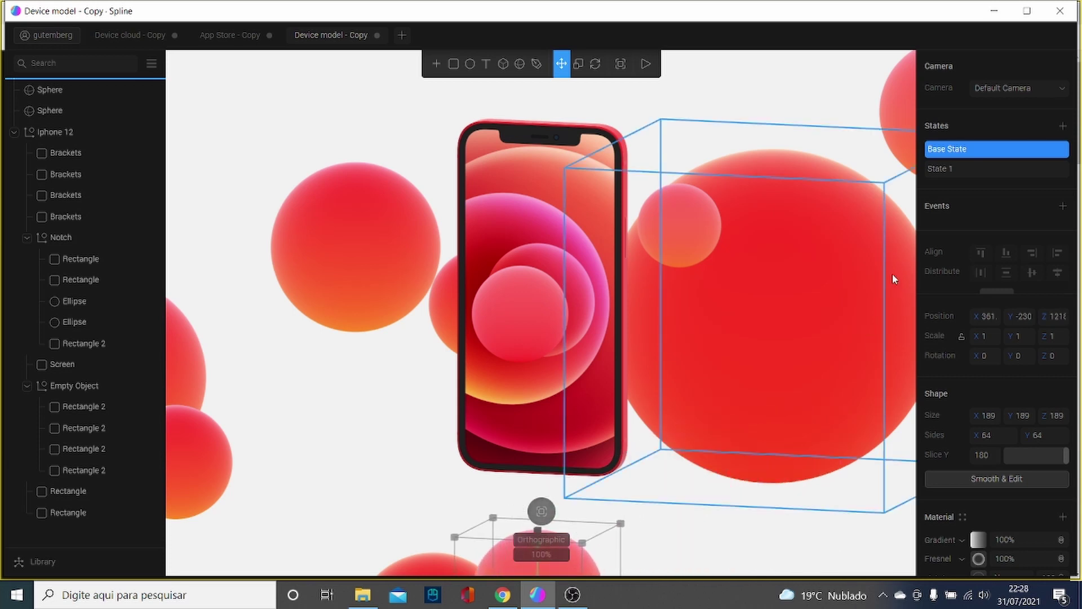
# Add a Start event to the lower pink sphere's State 1 with Cycle enabled and Repeat off, and preview the animation
pyautogui.click(974, 171)
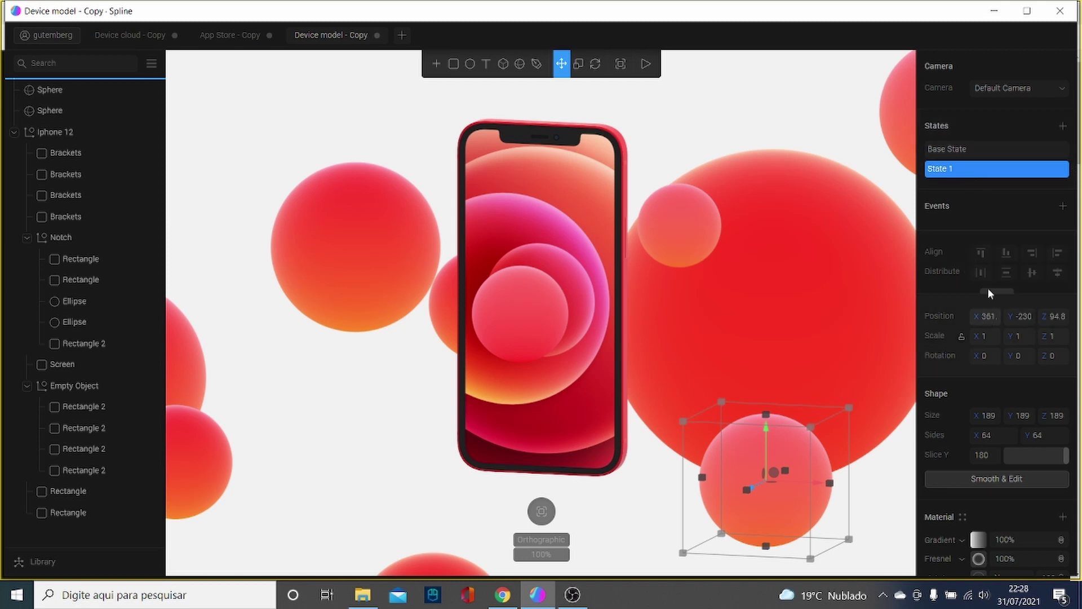
pyautogui.click(1065, 207)
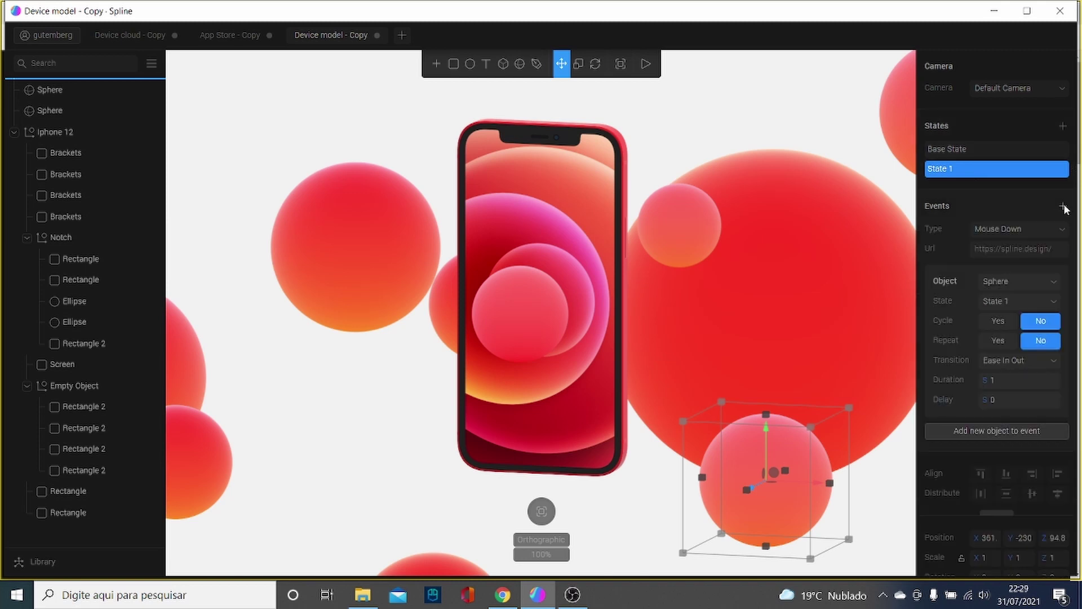
pyautogui.click(1006, 229)
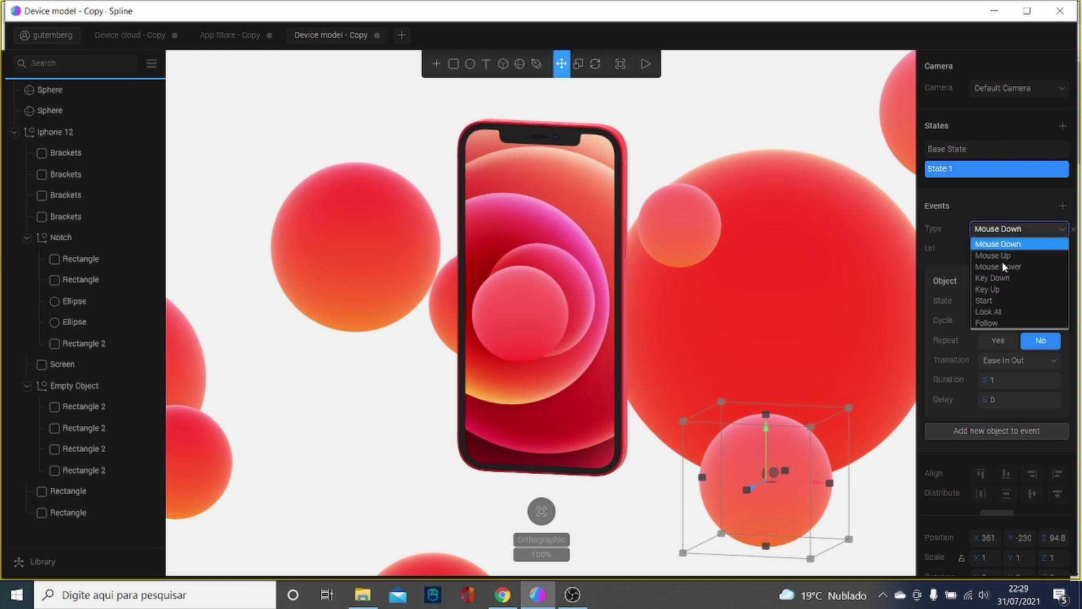
pyautogui.click(1002, 301)
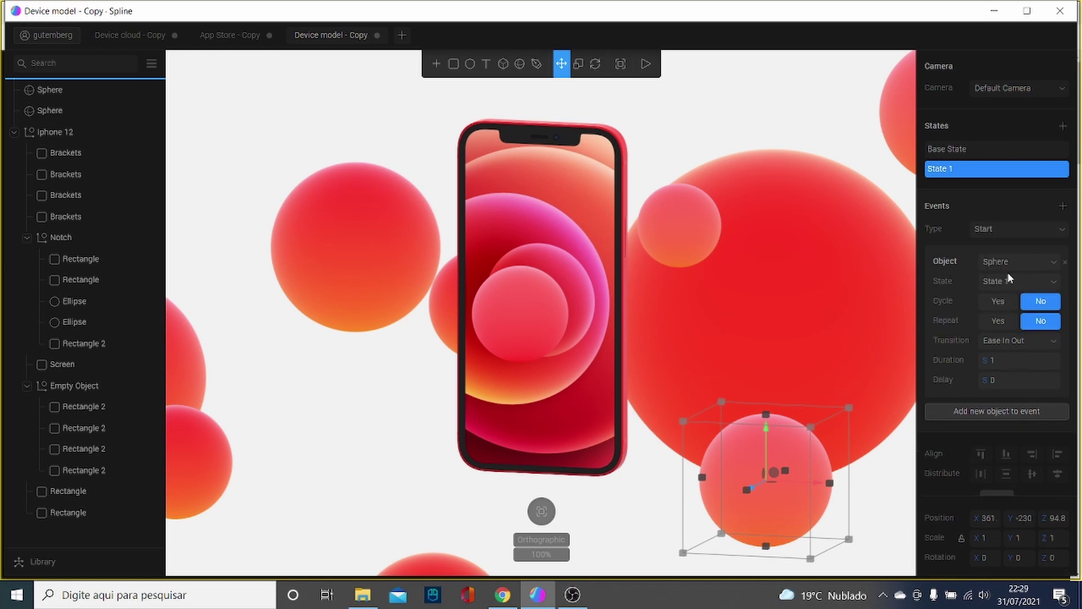
pyautogui.click(996, 303)
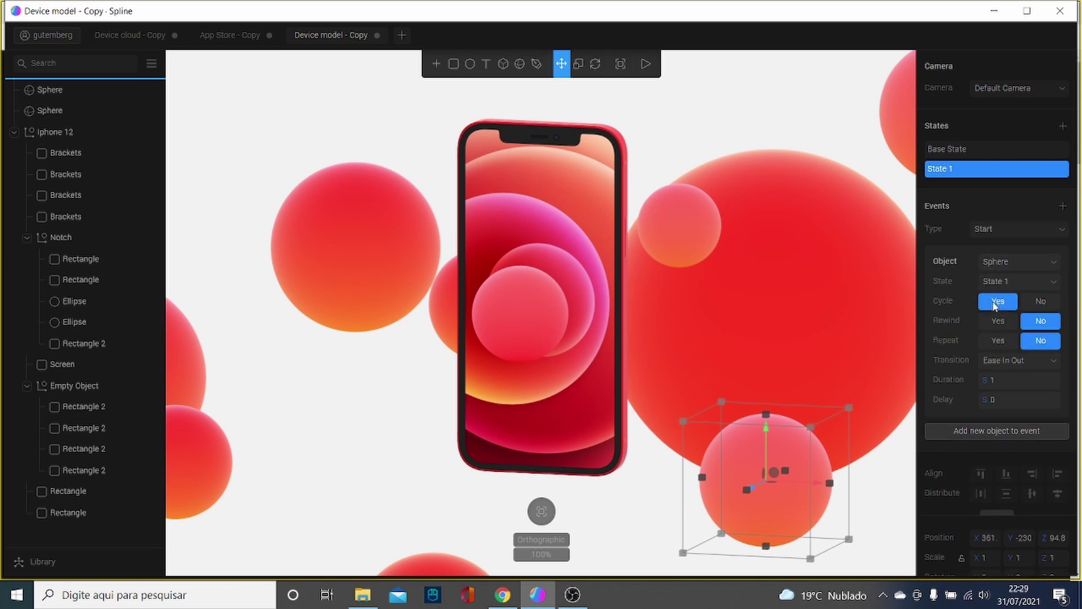
pyautogui.click(999, 341)
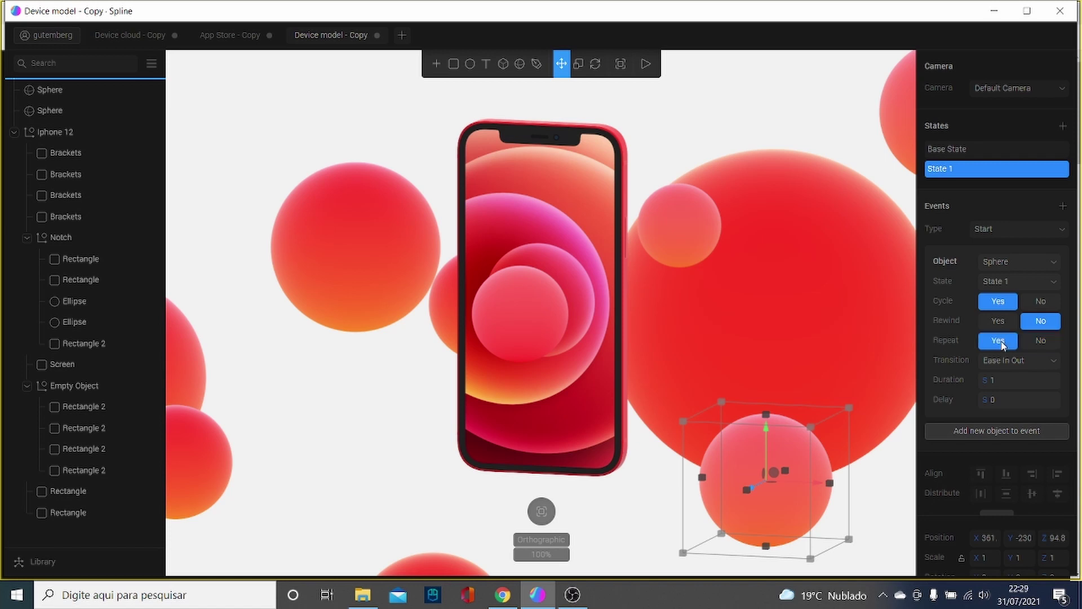
pyautogui.click(1040, 341)
pyautogui.click(1008, 380)
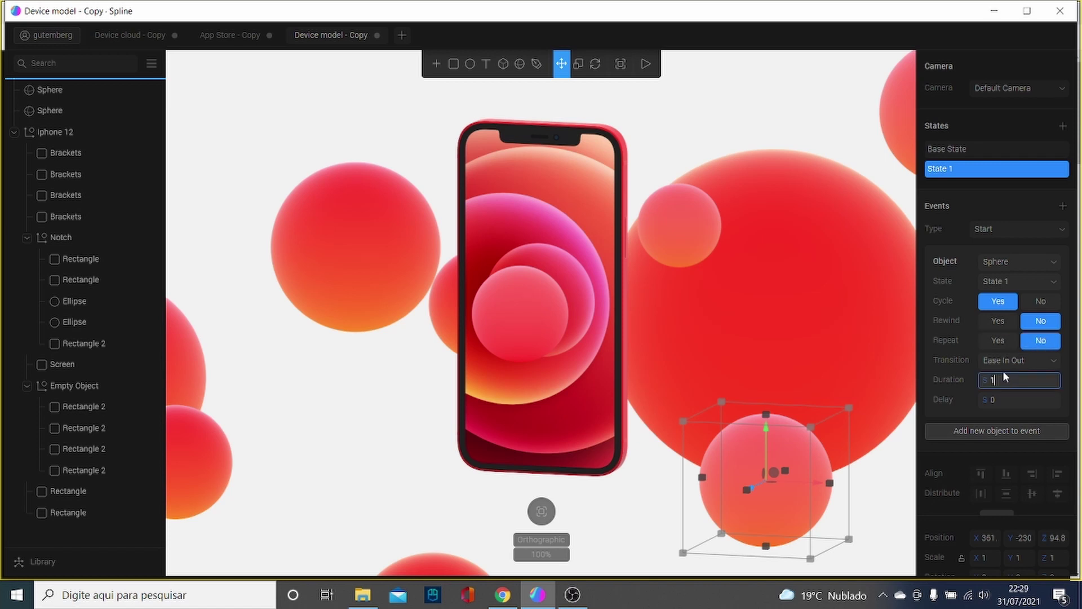
pyautogui.click(646, 64)
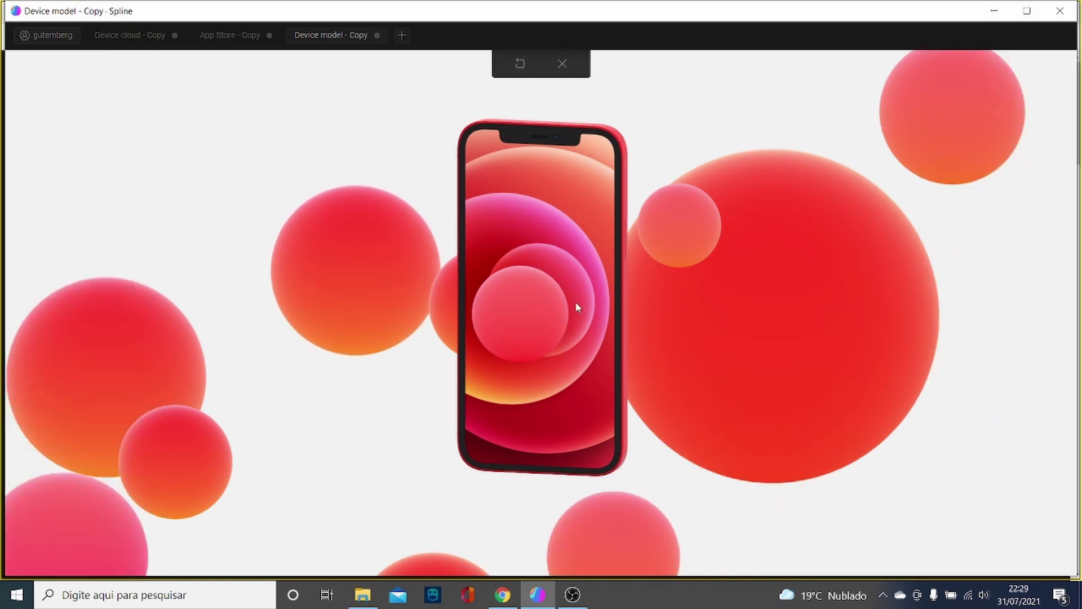
pyautogui.click(563, 63)
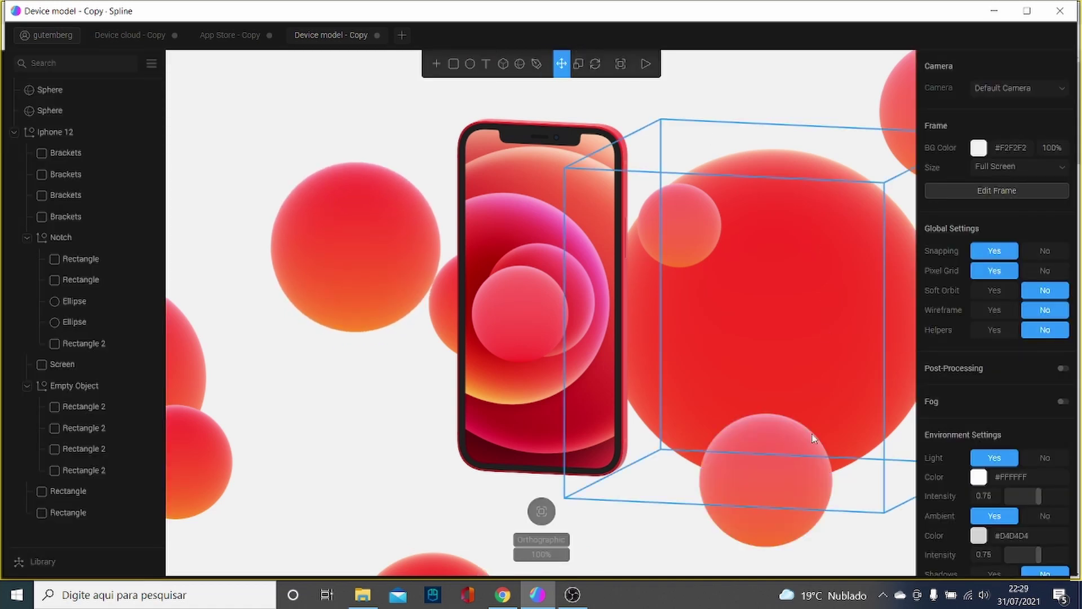
# Check the pink sphere's two states, disable Cycle in its Start event and preview the animation again
pyautogui.click(776, 512)
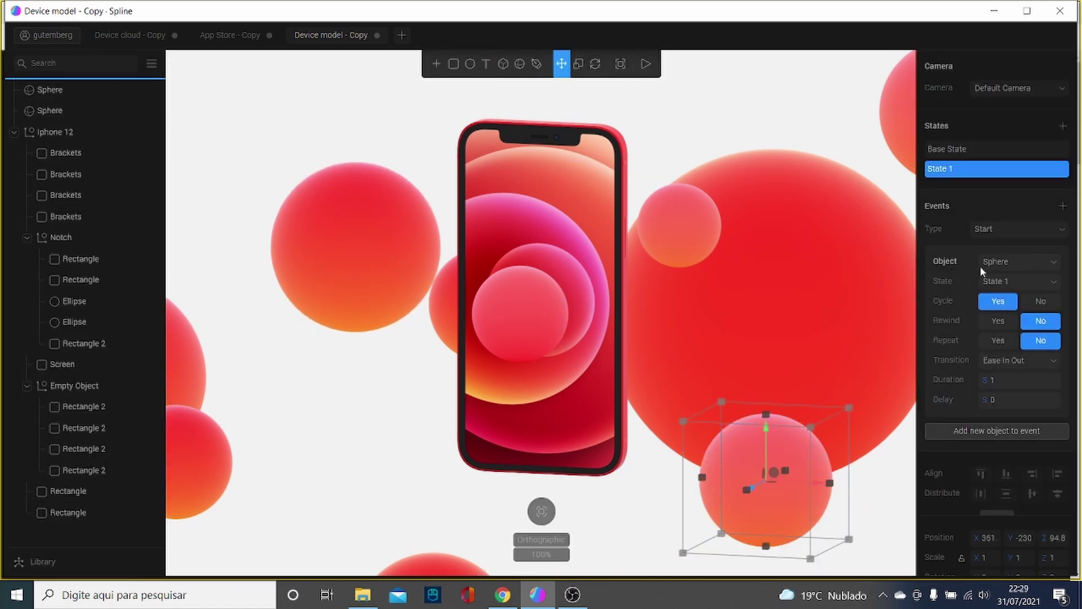
pyautogui.click(1001, 151)
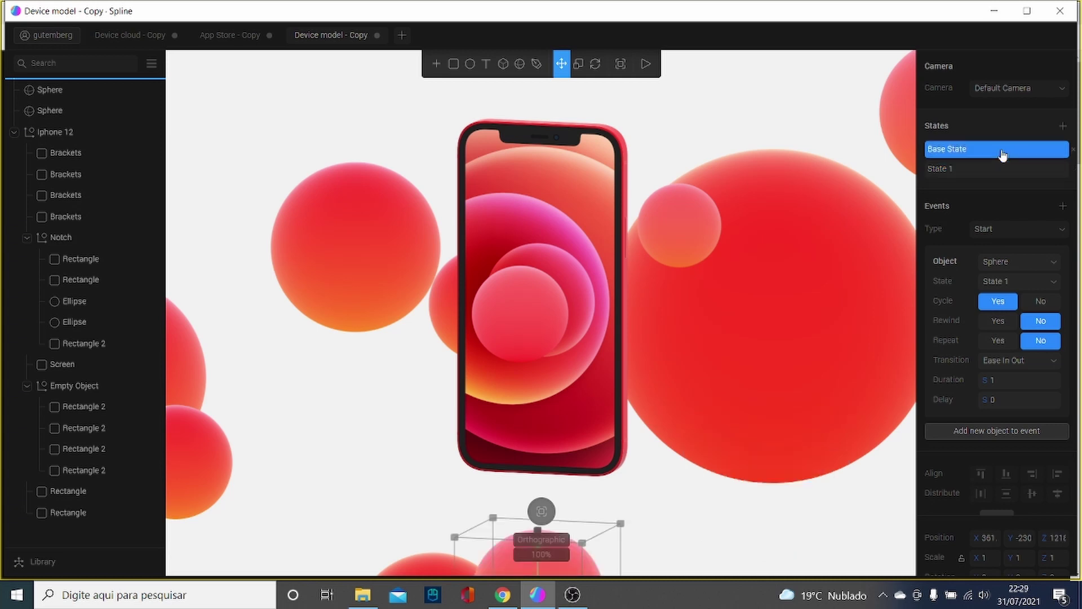
pyautogui.click(998, 169)
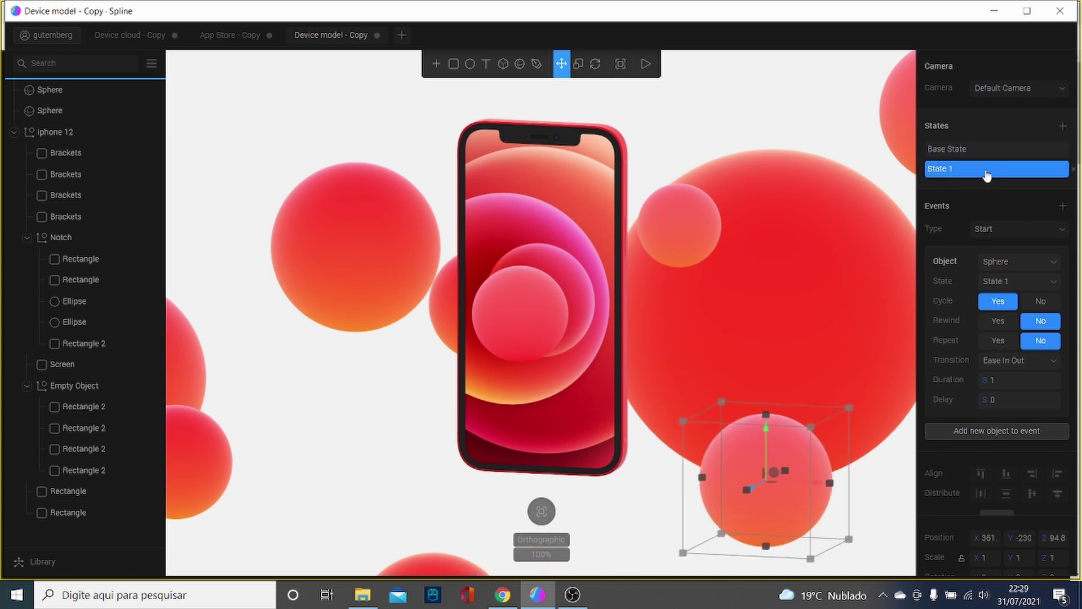
pyautogui.click(1038, 304)
pyautogui.click(646, 63)
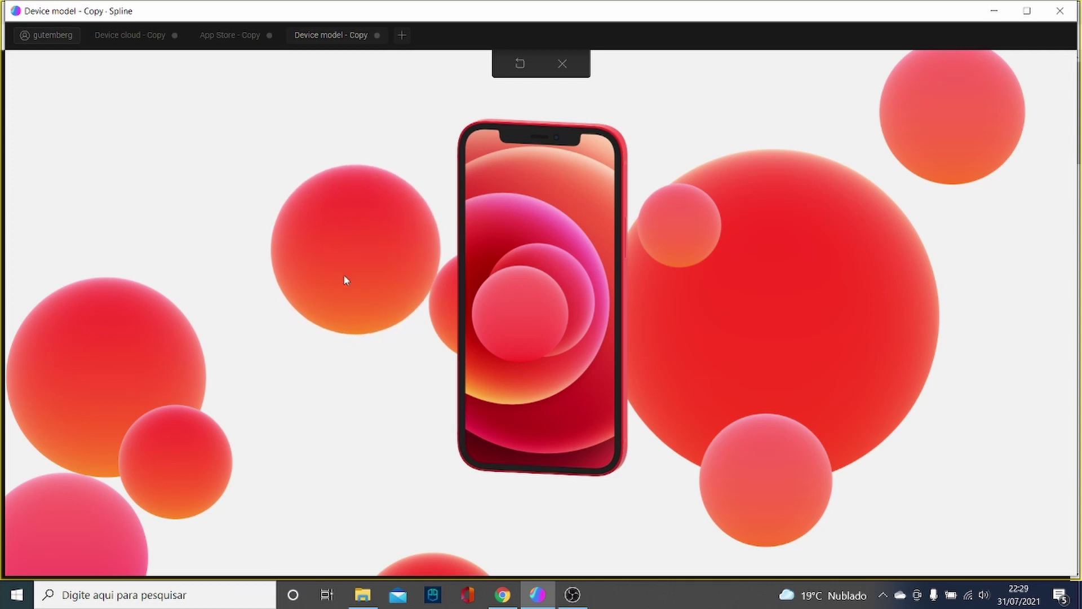
pyautogui.click(577, 70)
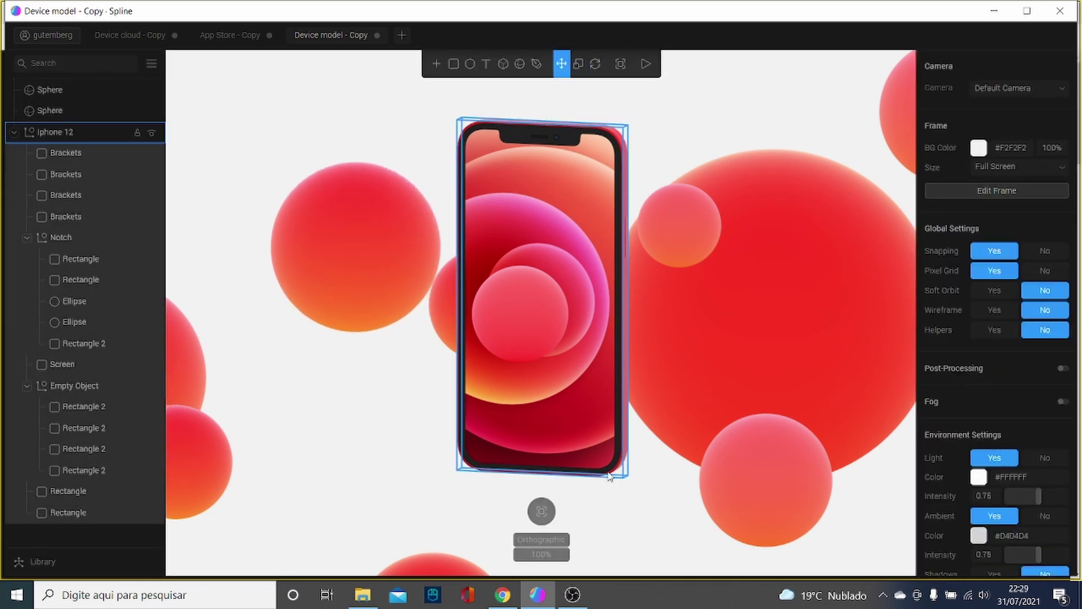
# Review the scene-level global, environment and publish settings with nothing selected
pyautogui.click(642, 435)
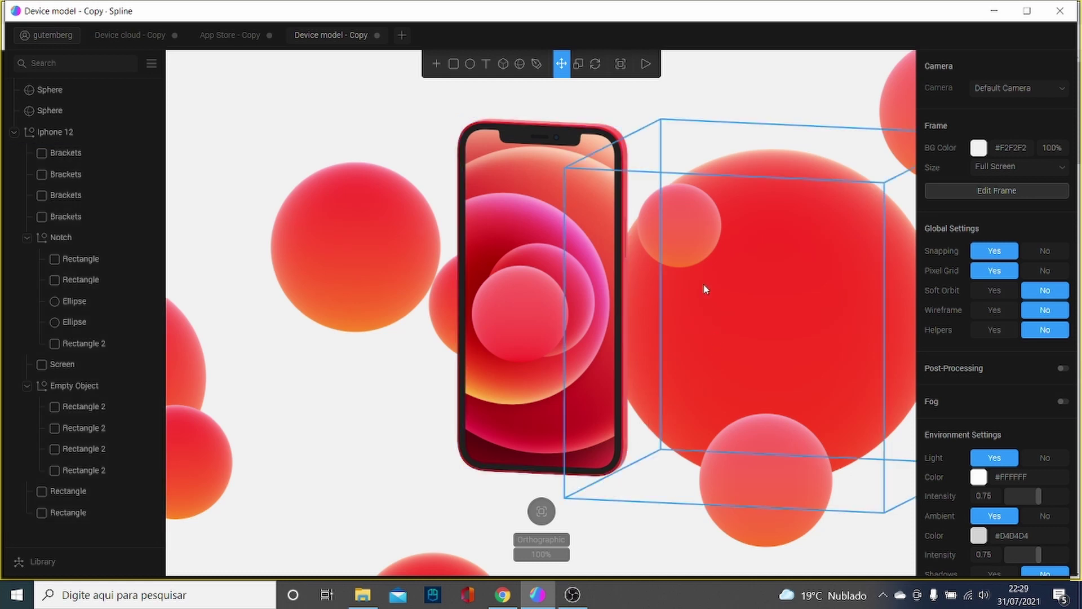
pyautogui.click(475, 199)
pyautogui.click(437, 168)
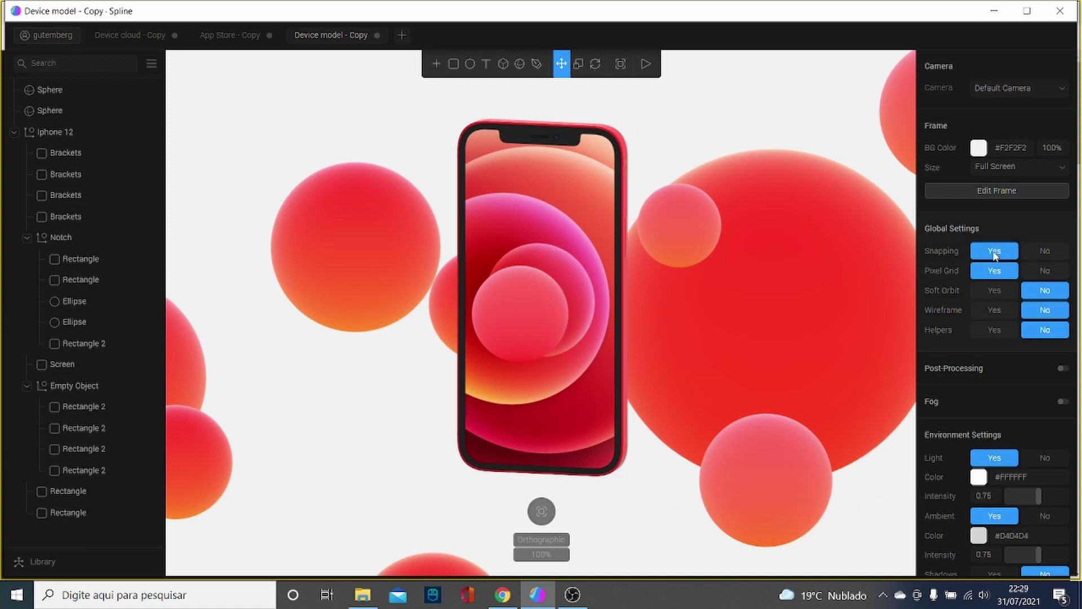
pyautogui.scroll(-4, 995, 251)
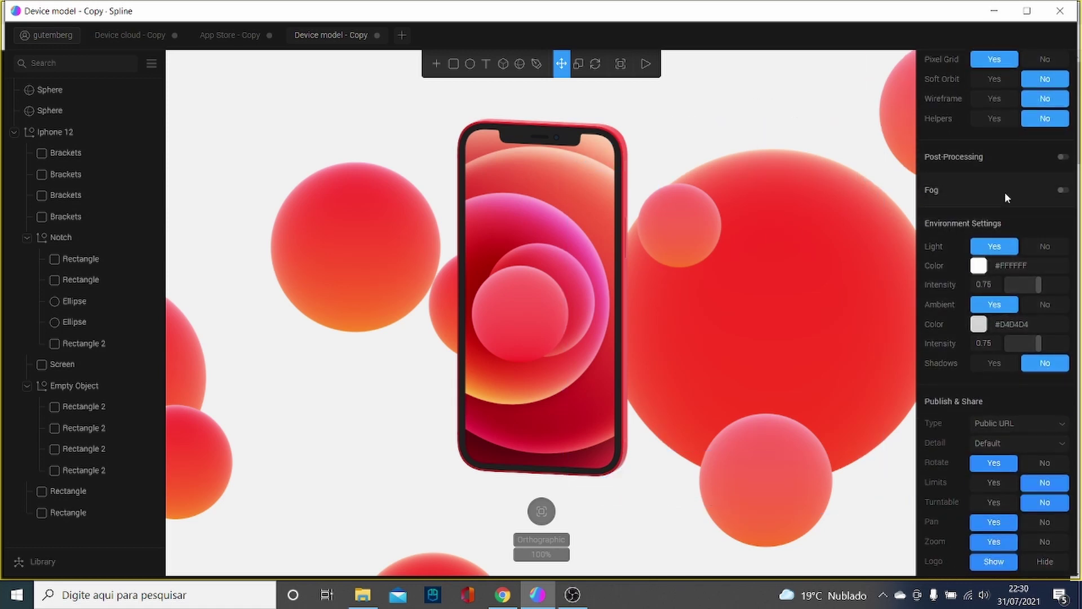
pyautogui.scroll(4, 999, 224)
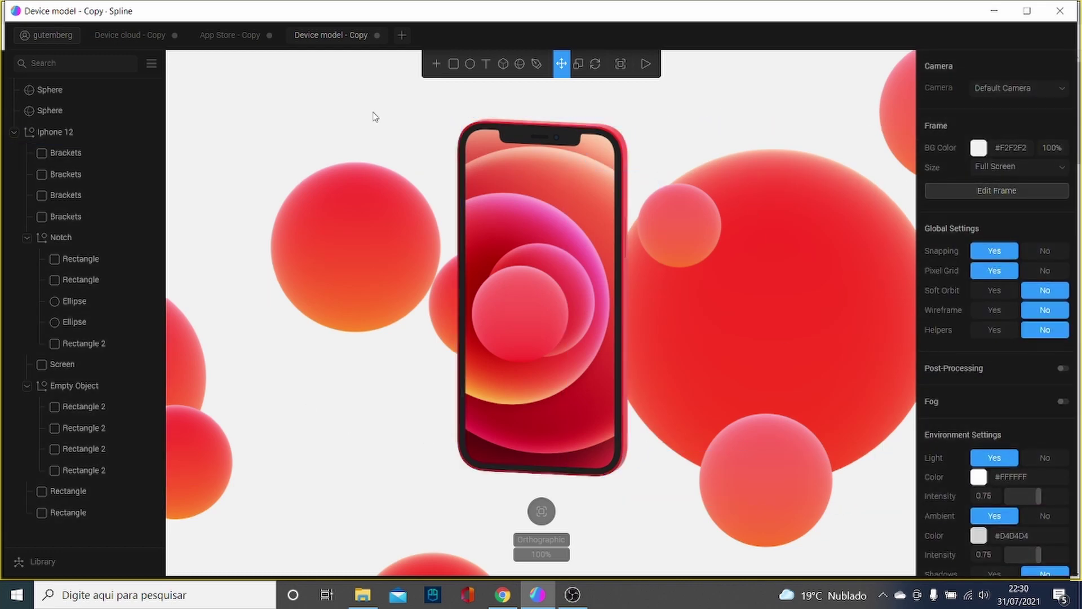
pyautogui.click(540, 214)
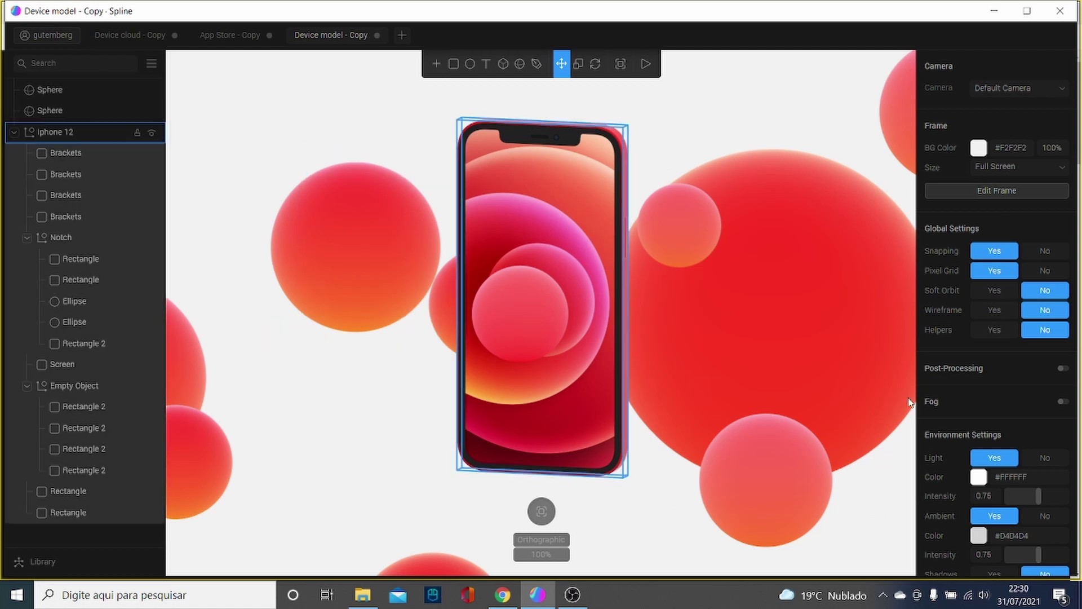
pyautogui.press('Escape')
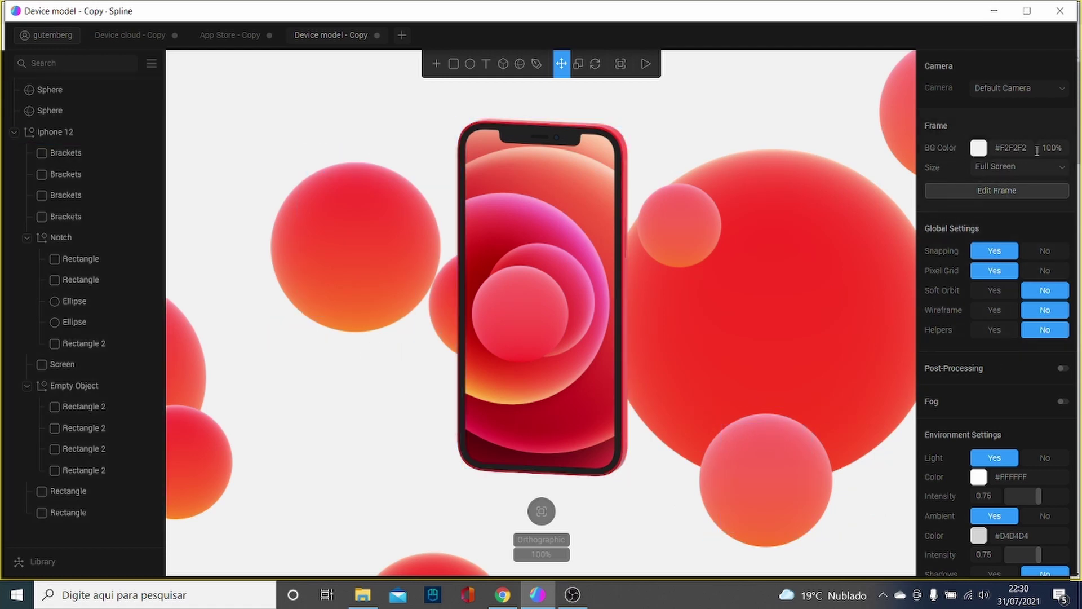
# Set the frame's background color to #FFFFFF
pyautogui.click(1019, 148)
pyautogui.click(1015, 148)
pyautogui.press('BackSpace')
pyautogui.press('BackSpace')
pyautogui.press('BackSpace')
pyautogui.press('BackSpace')
pyautogui.press('BackSpace')
pyautogui.press('BackSpace')
pyautogui.write('ffffff')
pyautogui.press('Return')
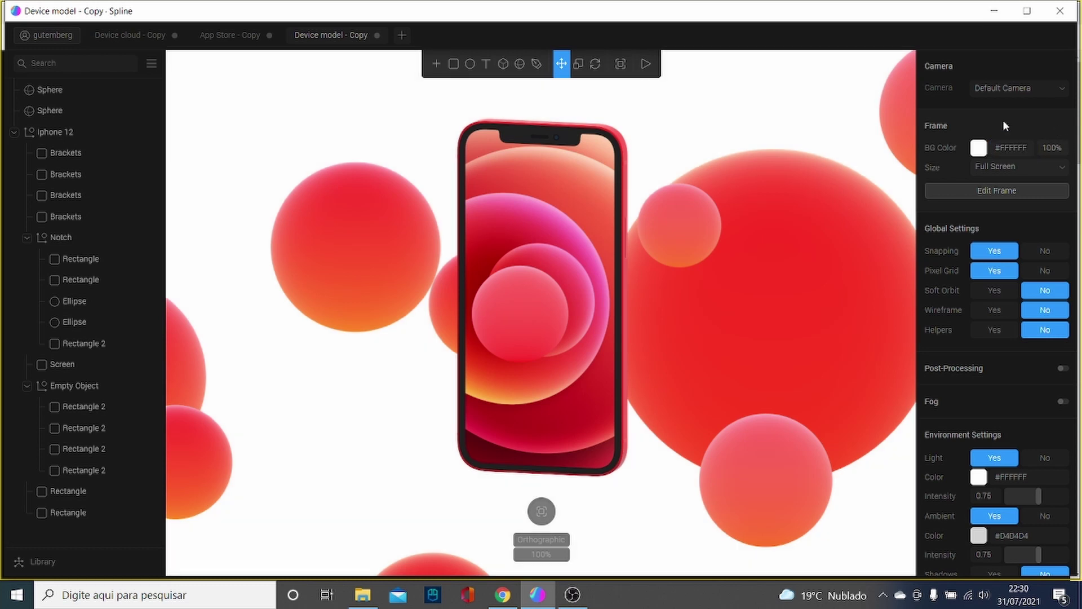
# Look through the available frame size presets, from social media formats to device and 4K sizes, keeping Full Screen
pyautogui.click(988, 168)
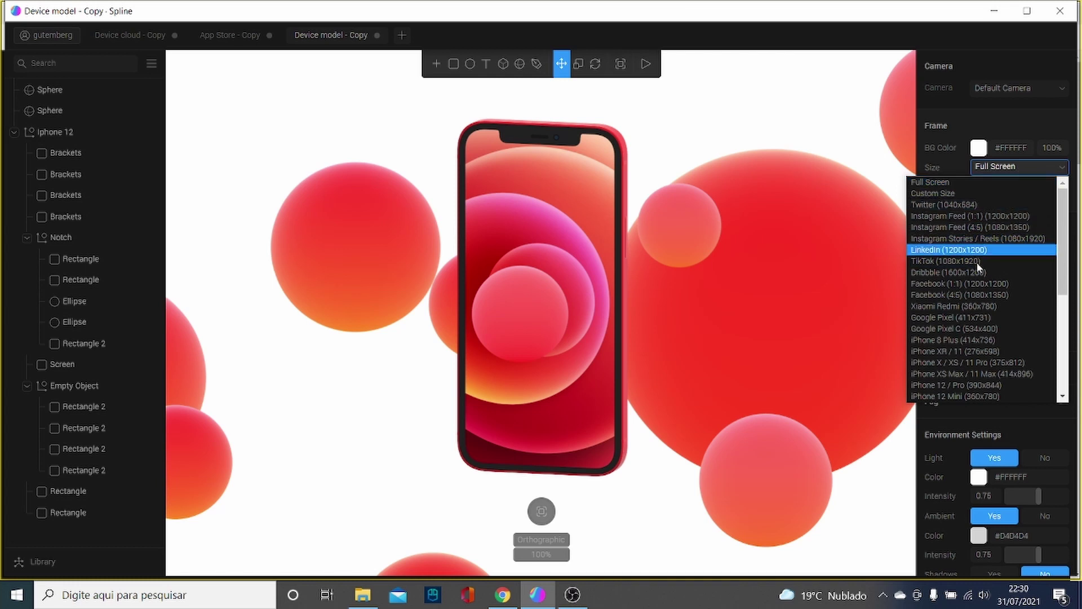
pyautogui.scroll(-3, 977, 262)
pyautogui.scroll(3, 962, 225)
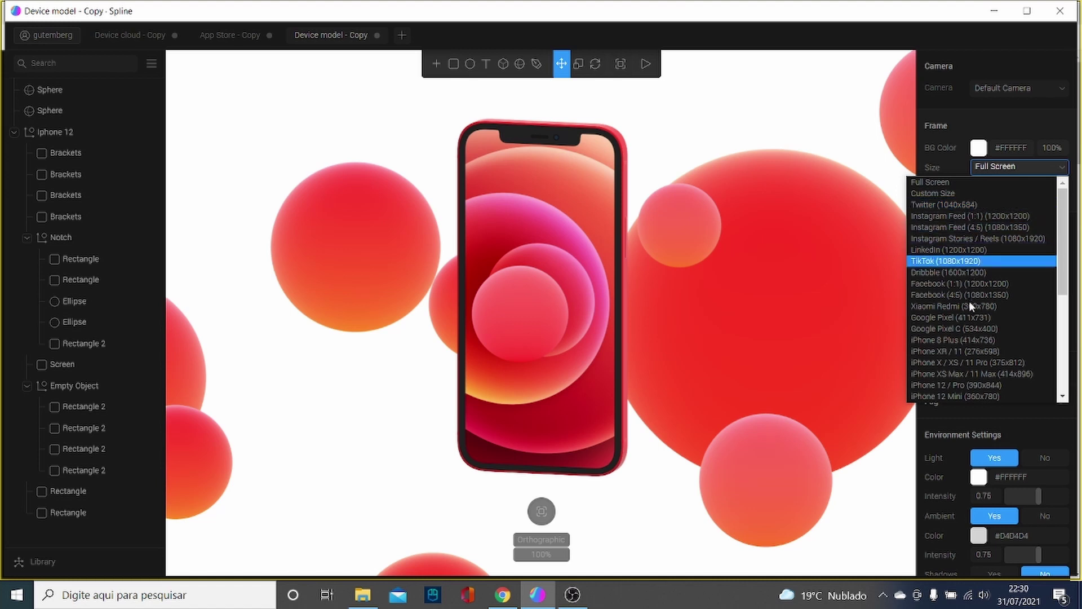
pyautogui.scroll(-3, 973, 327)
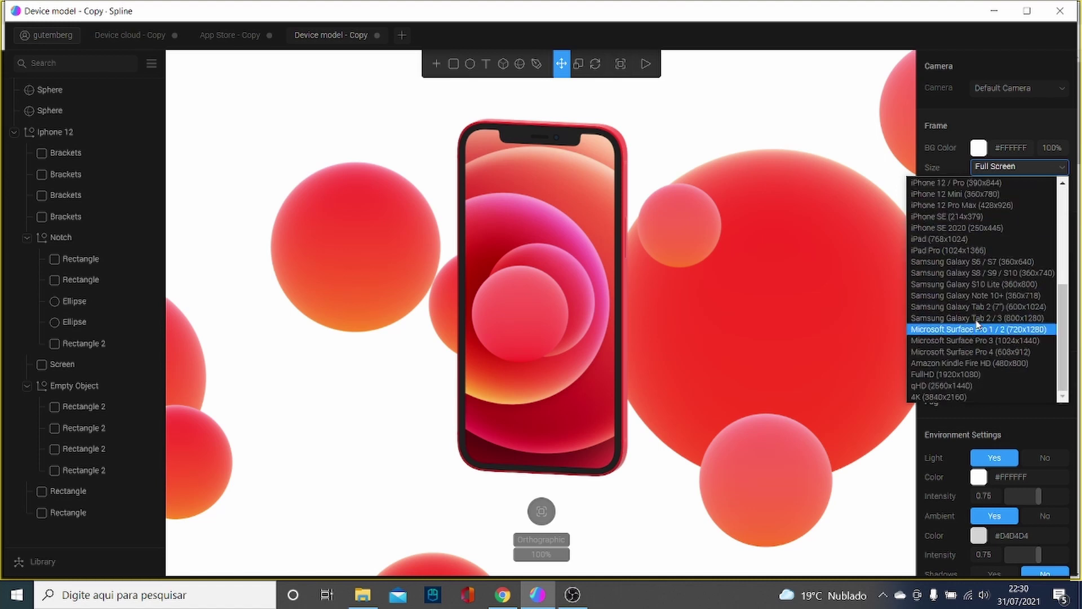
pyautogui.scroll(5, 980, 282)
pyautogui.click(954, 171)
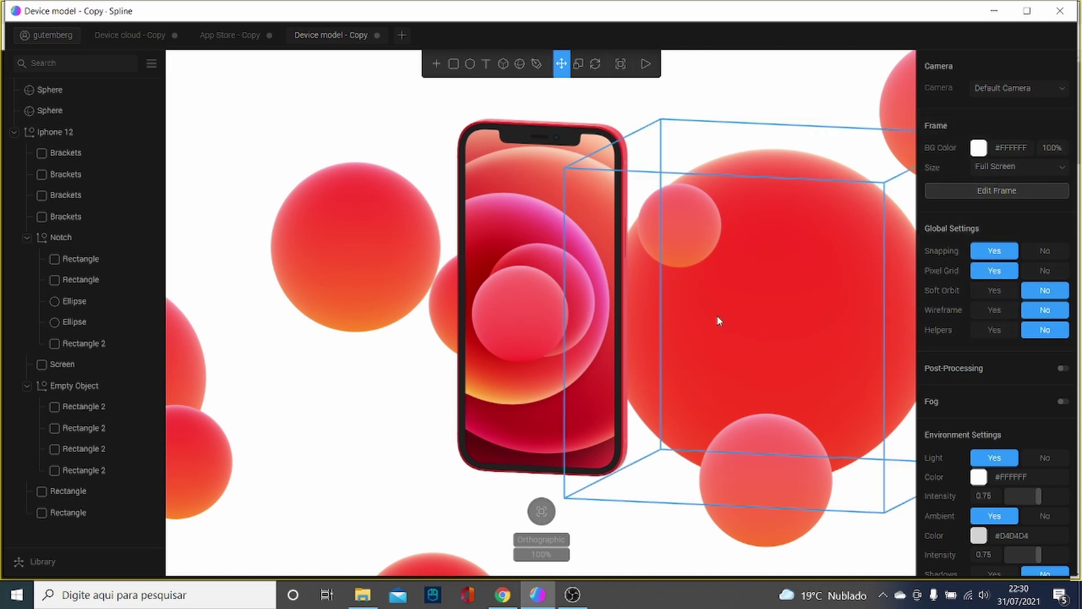
# Enable Wireframe display to inspect the meshes of the phone and spheres, and disable it again
pyautogui.click(587, 275)
pyautogui.press('Escape')
pyautogui.click(996, 311)
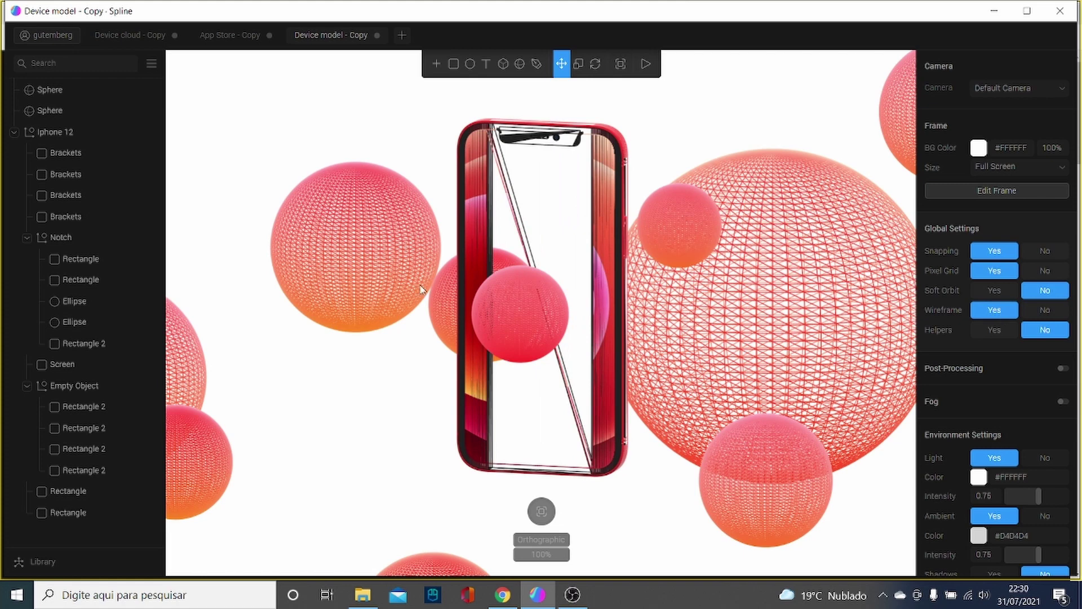
pyautogui.click(514, 271)
pyautogui.press('Escape')
pyautogui.click(1044, 310)
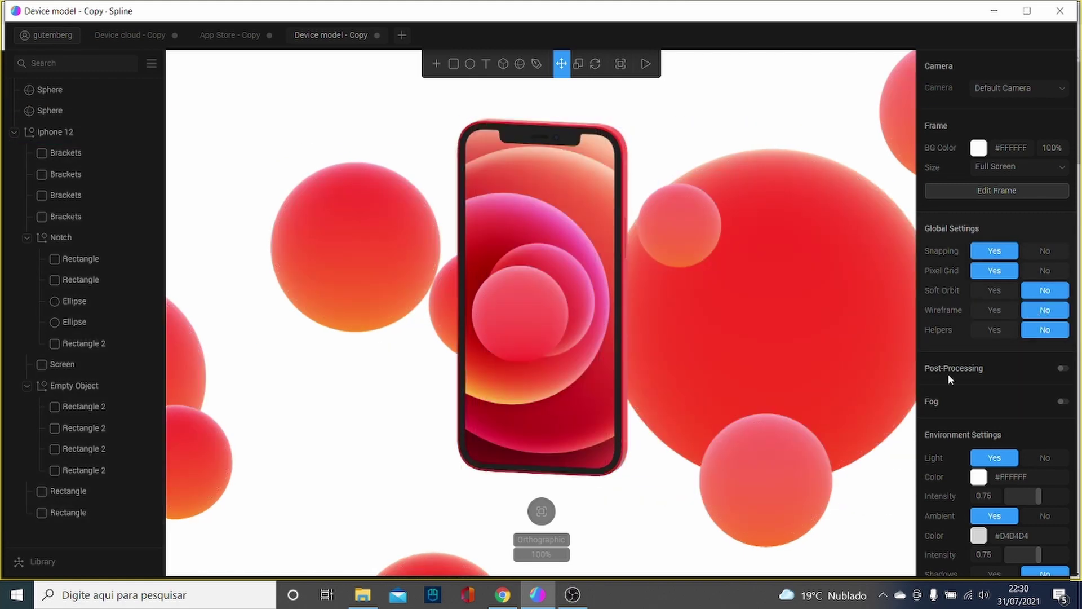
# Set the publish type to Video and look through its export formats
pyautogui.scroll(-1, 1003, 335)
pyautogui.scroll(-3, 1003, 335)
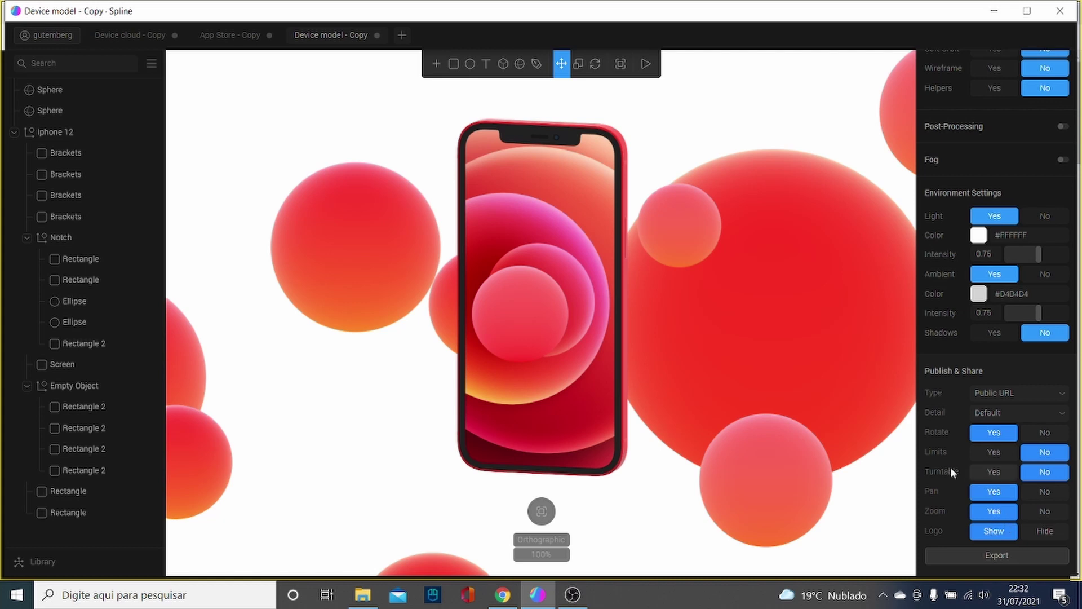
pyautogui.click(1020, 393)
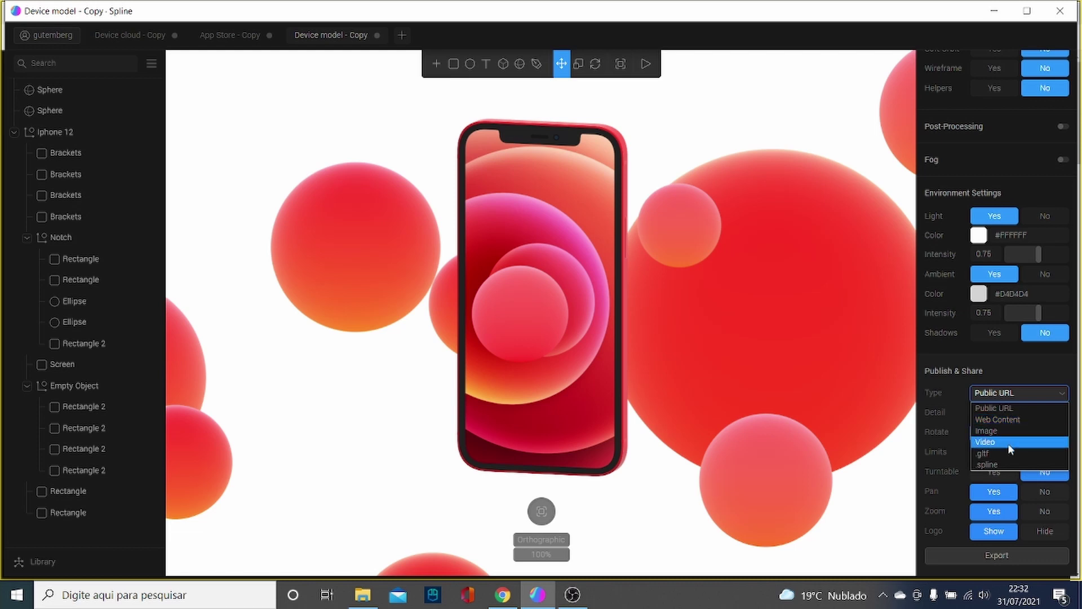
pyautogui.click(1008, 443)
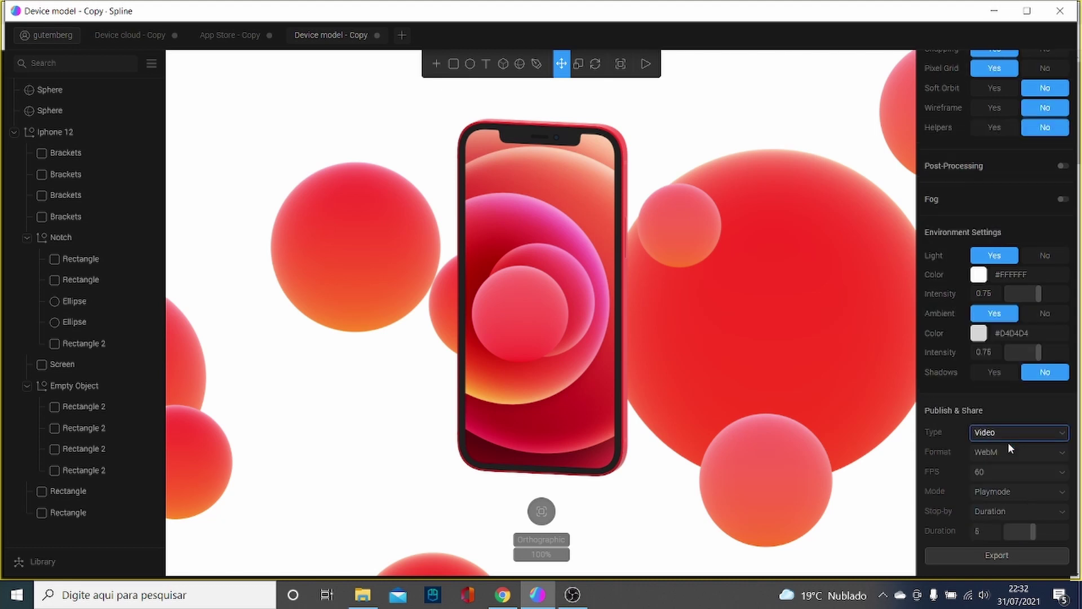
pyautogui.click(1001, 449)
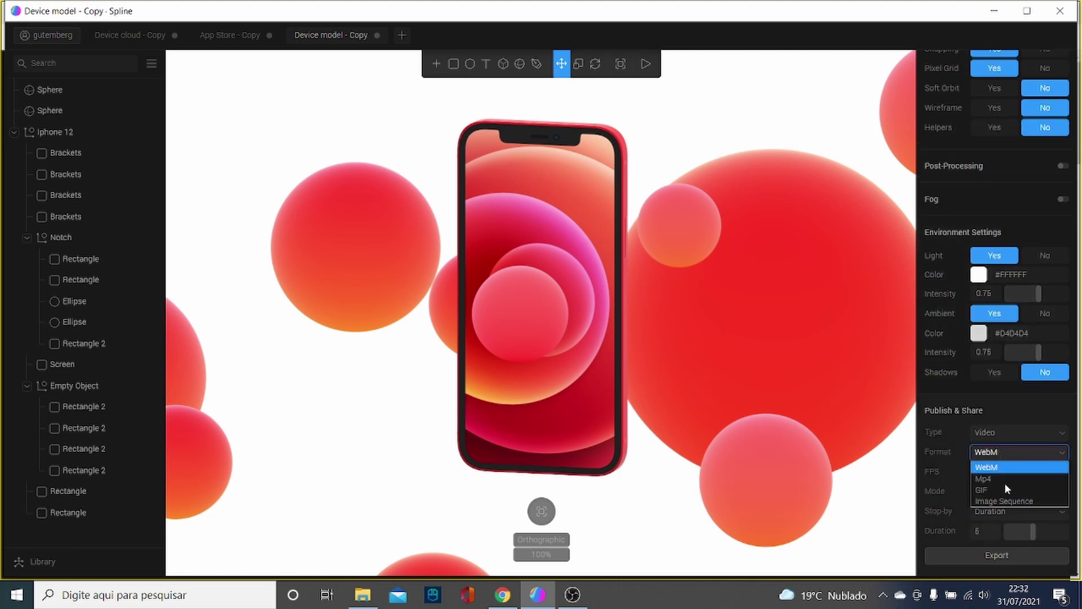
# Set the publish type to Public URL and export the scene
pyautogui.click(1013, 436)
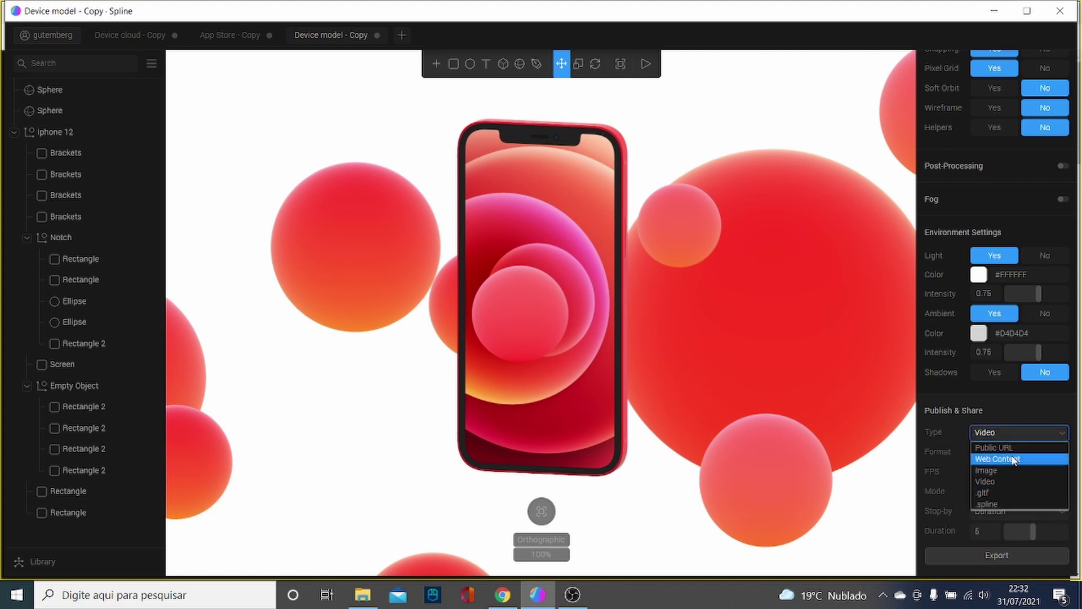
pyautogui.click(1012, 446)
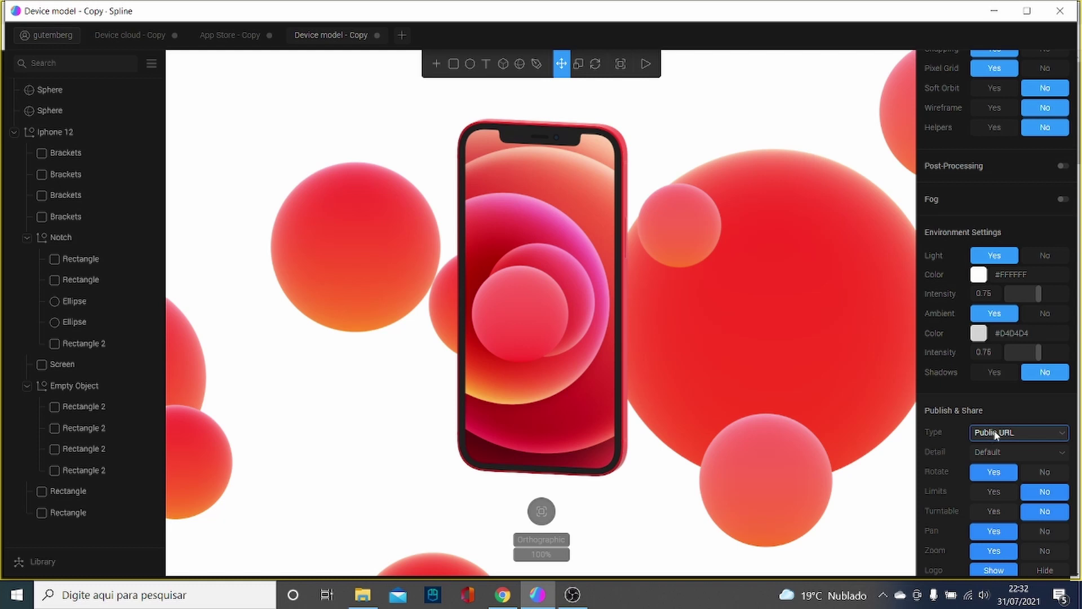
pyautogui.scroll(-1, 957, 451)
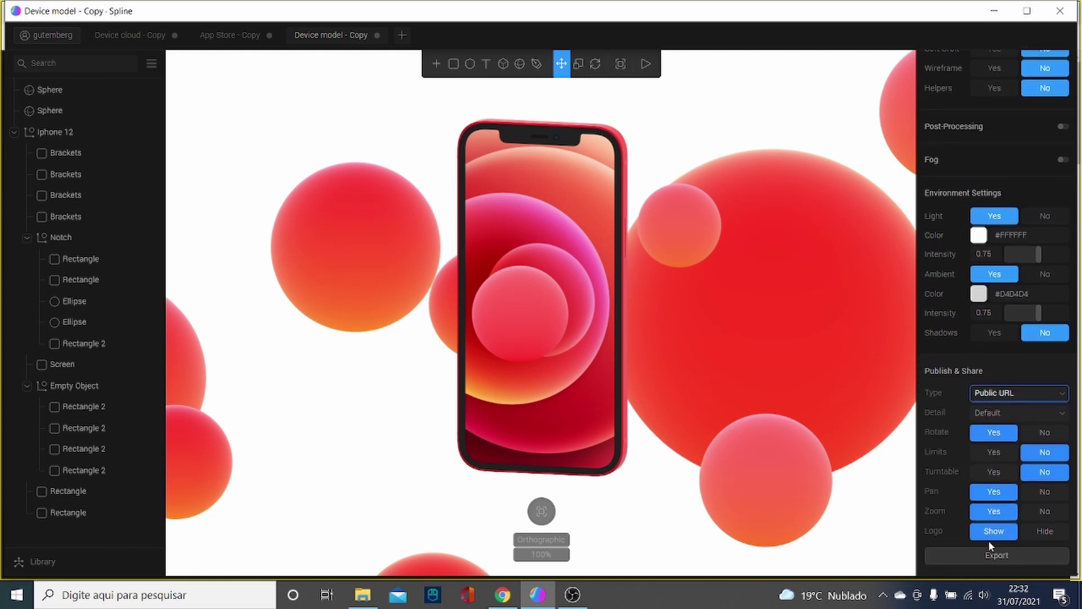
pyautogui.click(1002, 558)
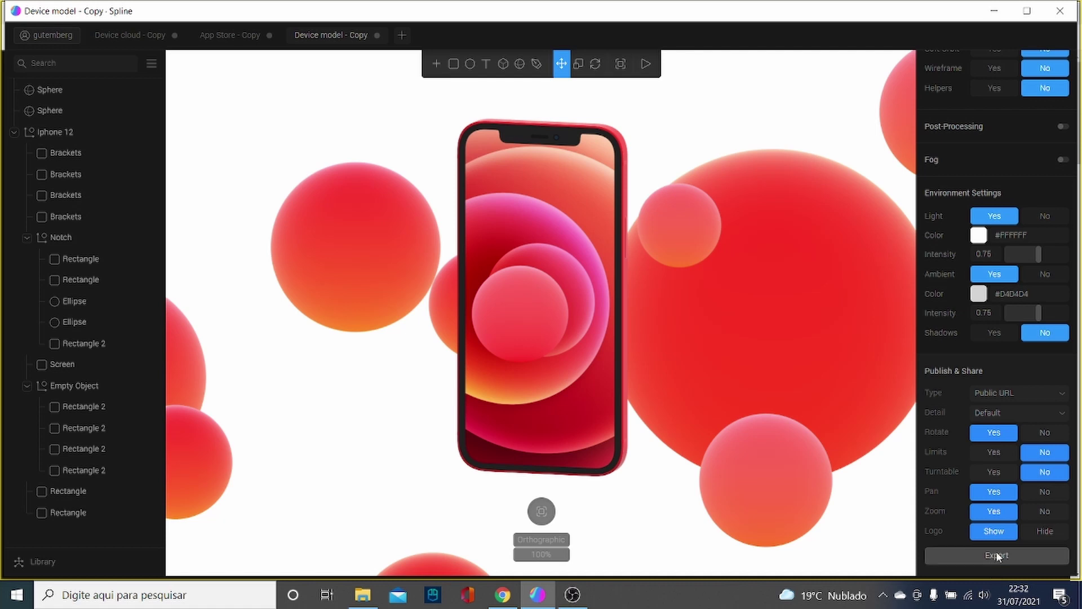
# Export the scene, copy its iframe embed code, and switch to the Bubble editor in Chrome
pyautogui.click(972, 566)
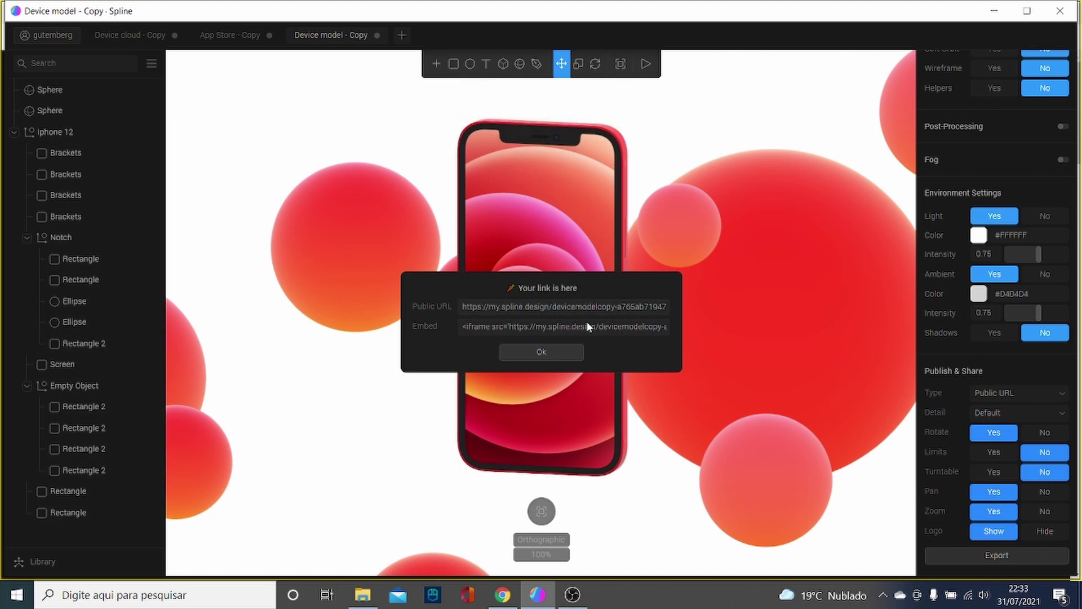
pyautogui.click(505, 327)
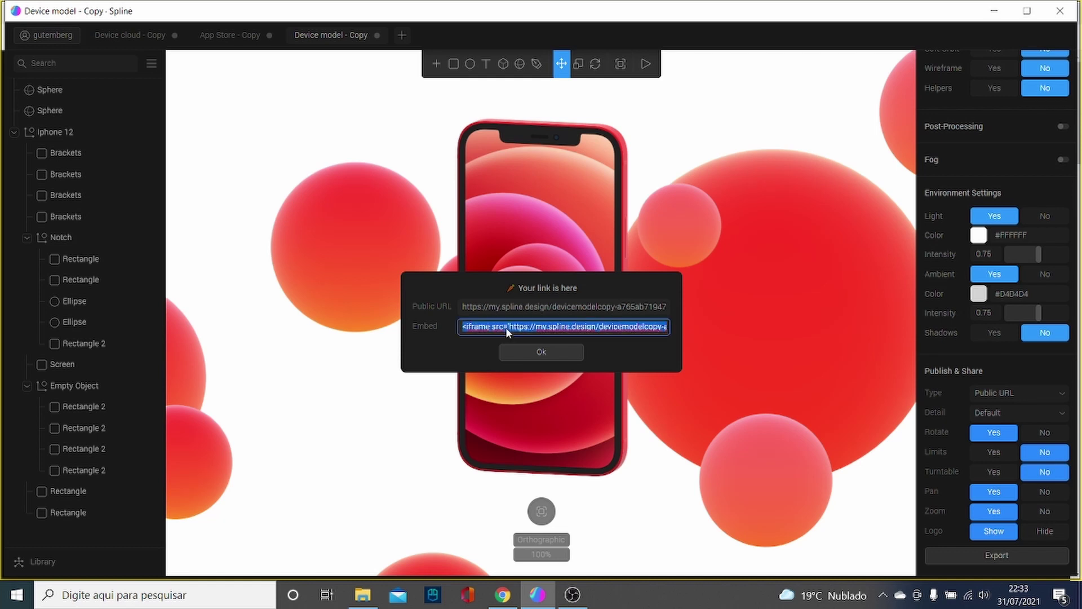
pyautogui.click(504, 596)
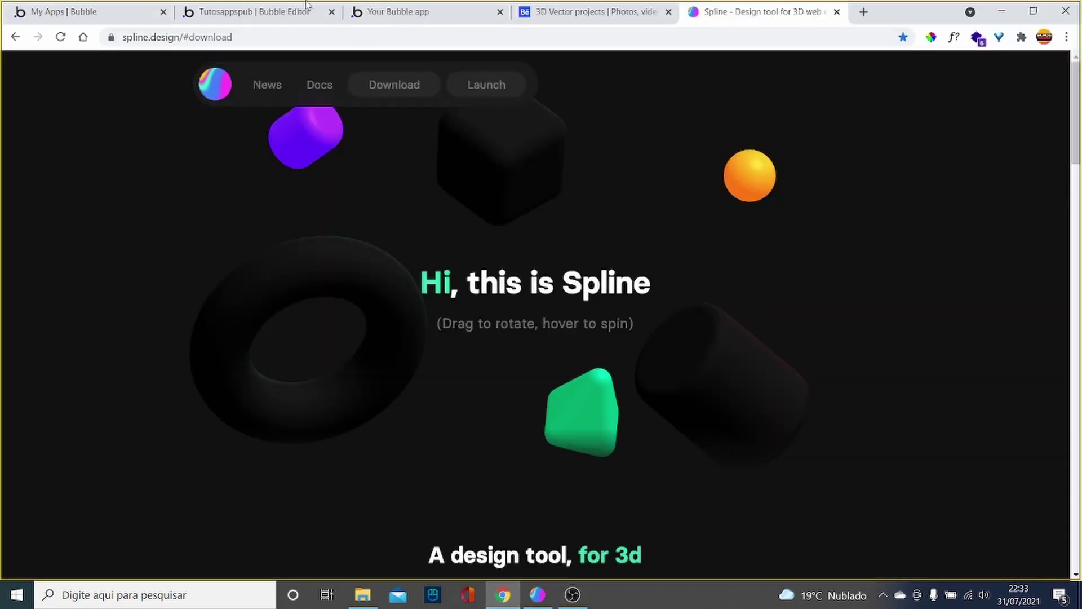
pyautogui.click(254, 12)
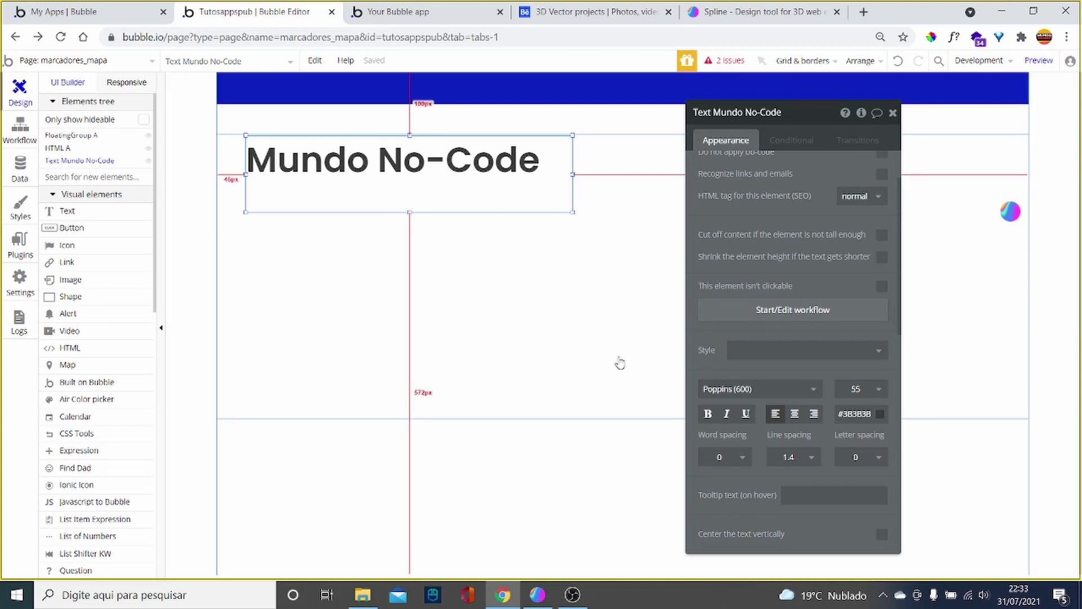
# Replace the code of the HTML A element with the copied devicemodelcopy iframe embed and preview the marcadores_mapa page
pyautogui.click(555, 348)
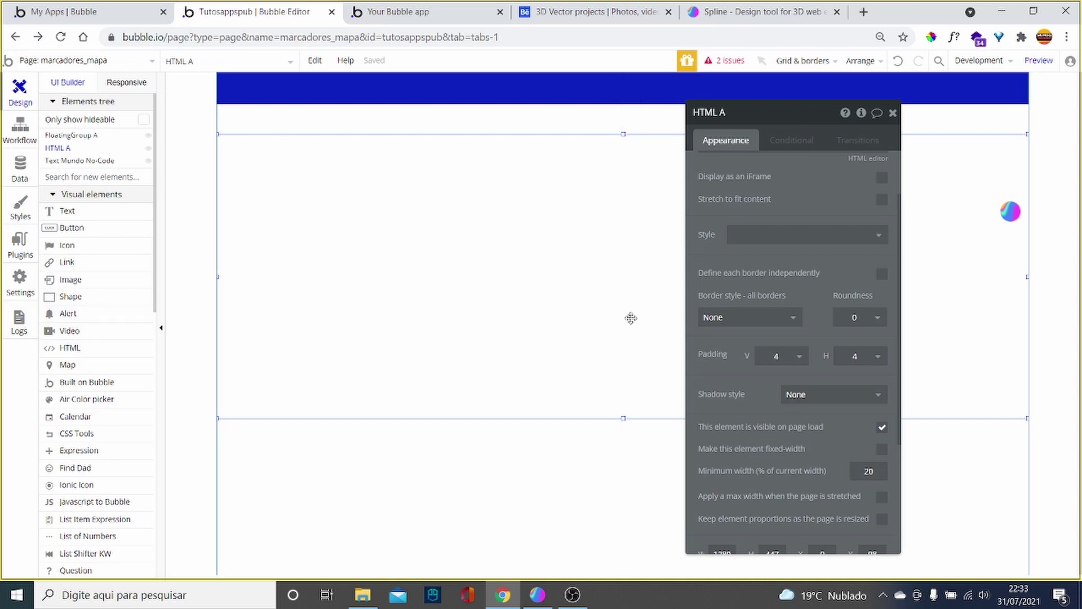
pyautogui.scroll(2, 797, 273)
pyautogui.click(804, 214)
pyautogui.hotkey('ctrl', 'a')
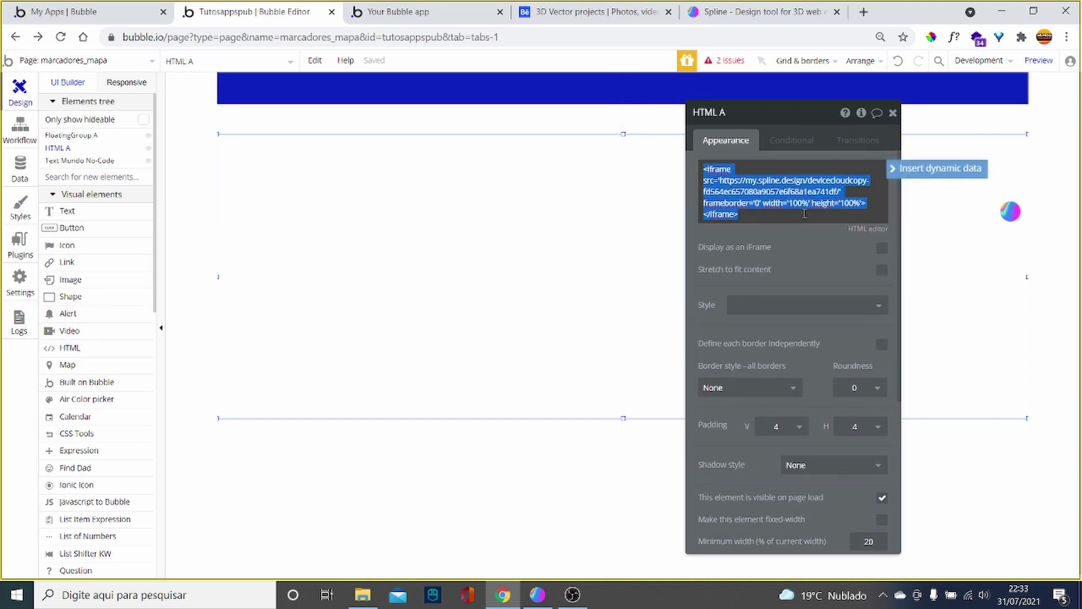
pyautogui.write("<iframe src='https://my.spline.design/devicemodelcopy-a765ab7194708c405515b230295b678a/' frameborder='0' width='100%' height='100%'></iframe>")
pyautogui.click(803, 240)
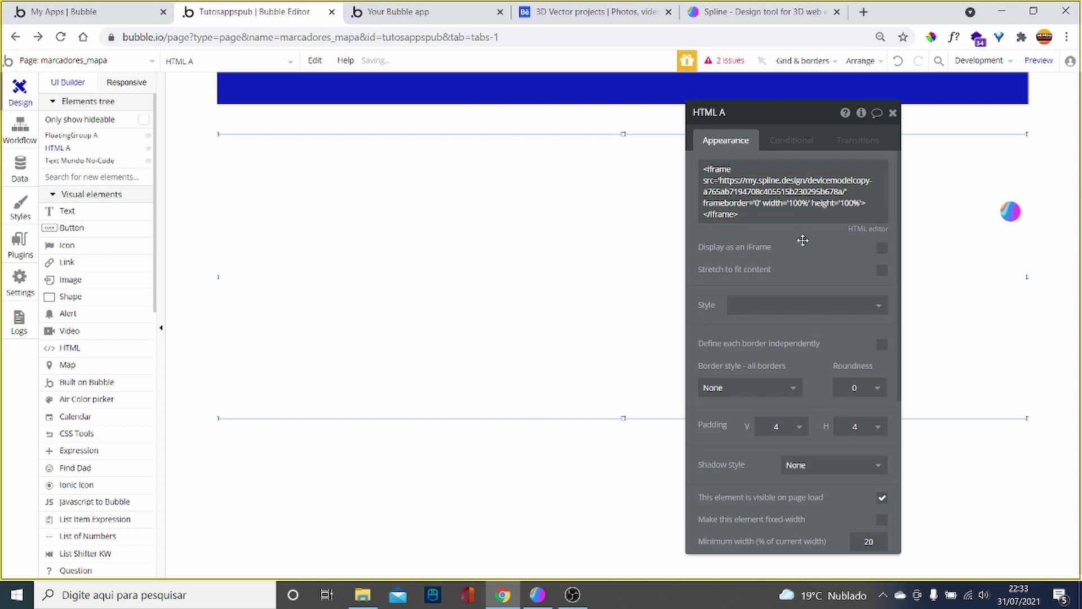
pyautogui.click(1042, 61)
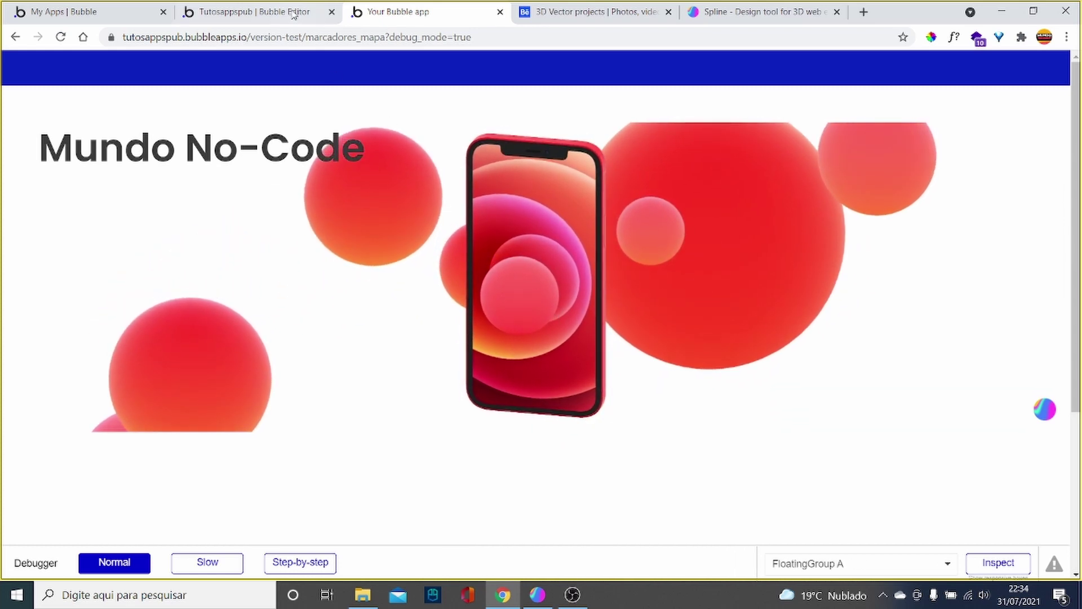
# Extend the HTML A element's upper edge to meet the blue header in the Bubble editor, and refresh the page preview
pyautogui.click(253, 11)
pyautogui.moveTo(624, 133); pyautogui.dragTo(621, 105)
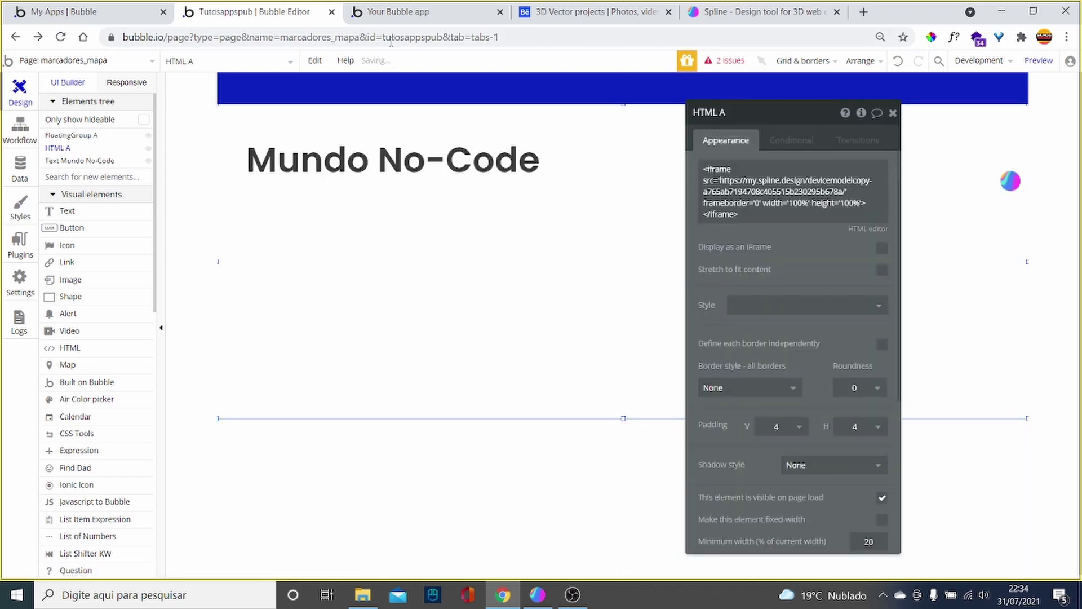
pyautogui.click(399, 6)
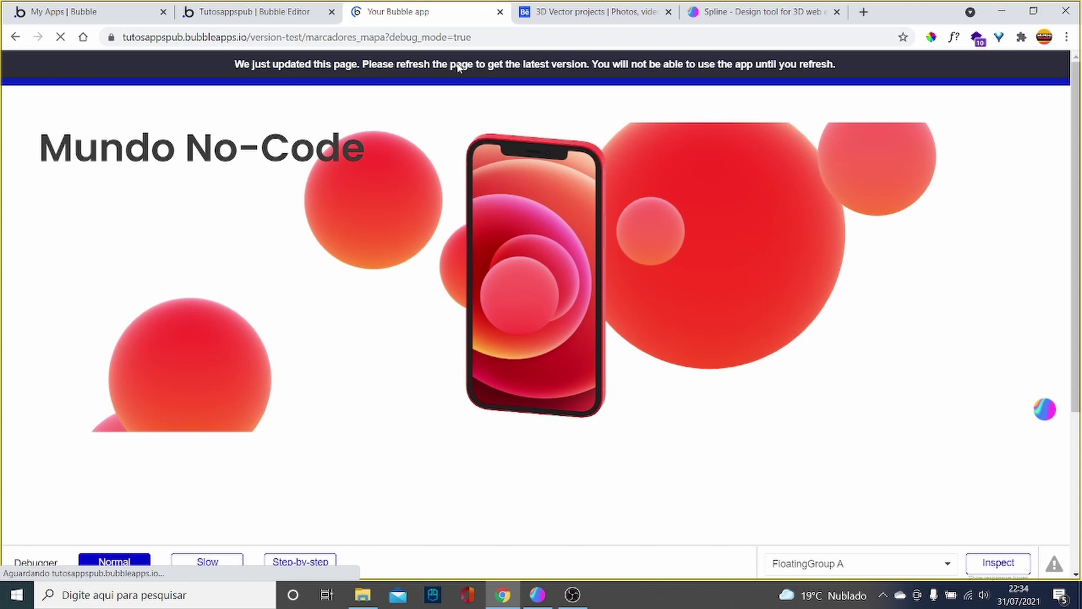
# View the Behance 3D house illustration and the Spline homepage, and return to the Bubble preview to examine the embedded phone scene
pyautogui.click(583, 14)
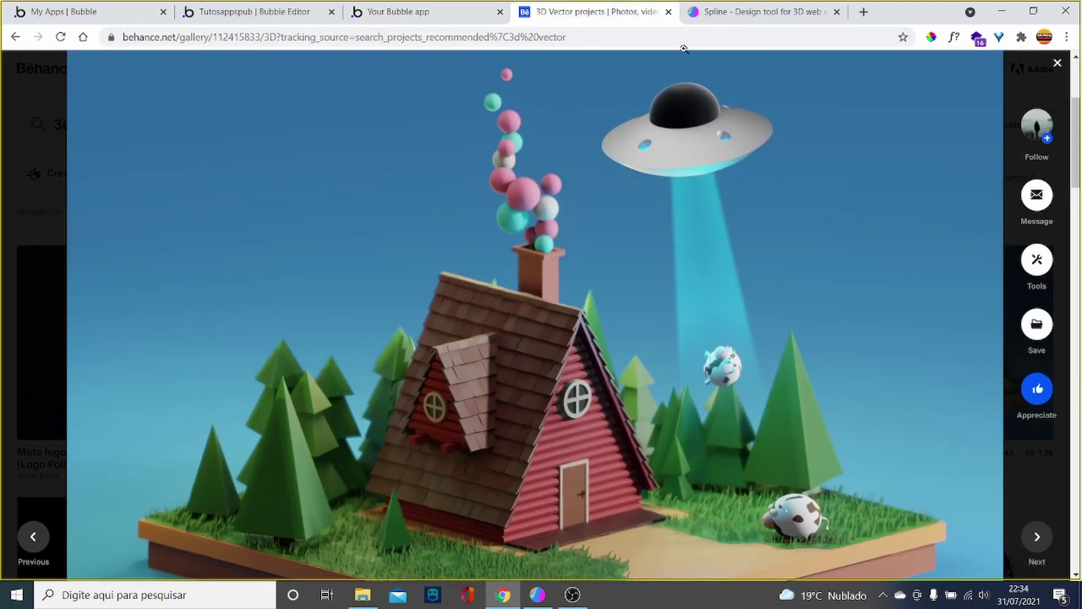
pyautogui.click(733, 12)
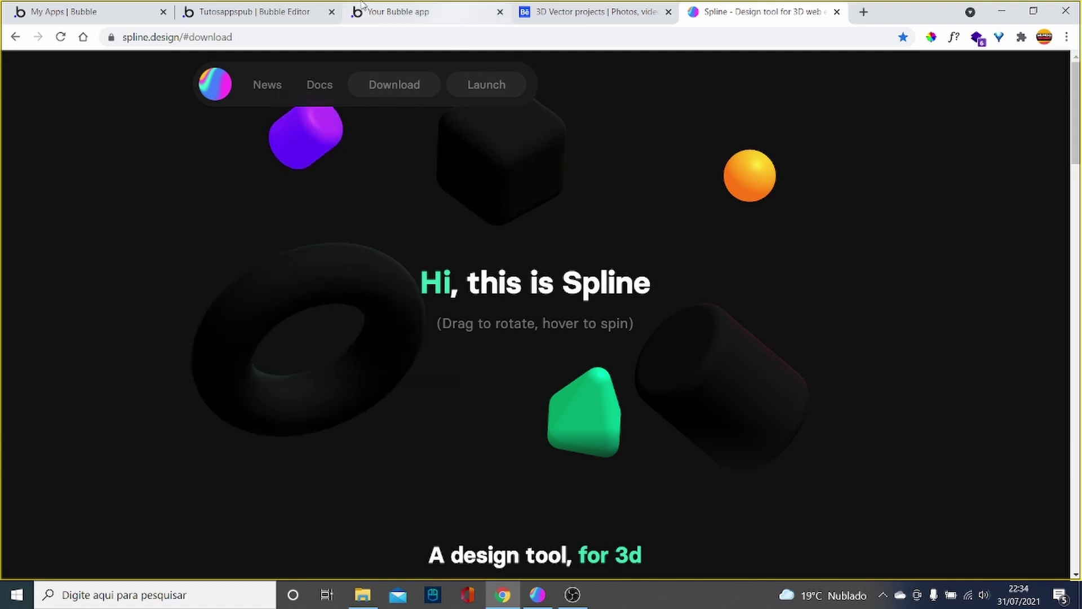
pyautogui.click(429, 12)
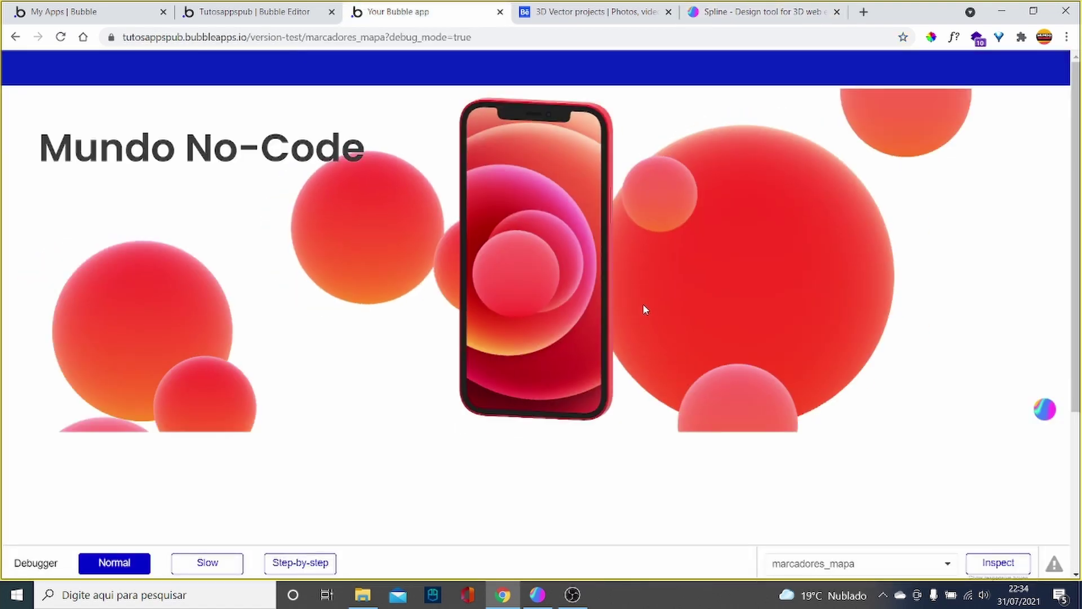